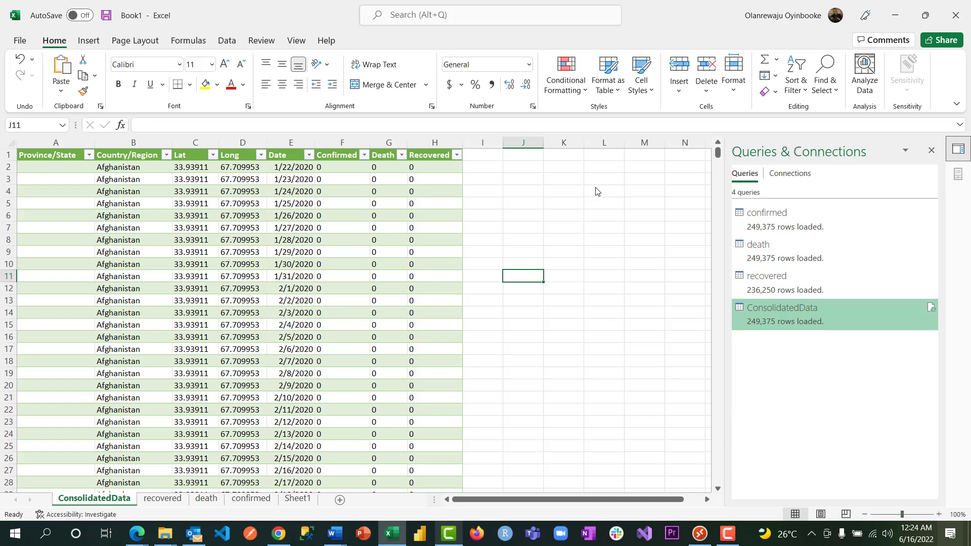
Open the ConsolidatedData query in the Power Query Editor.
left_click(338, 167)
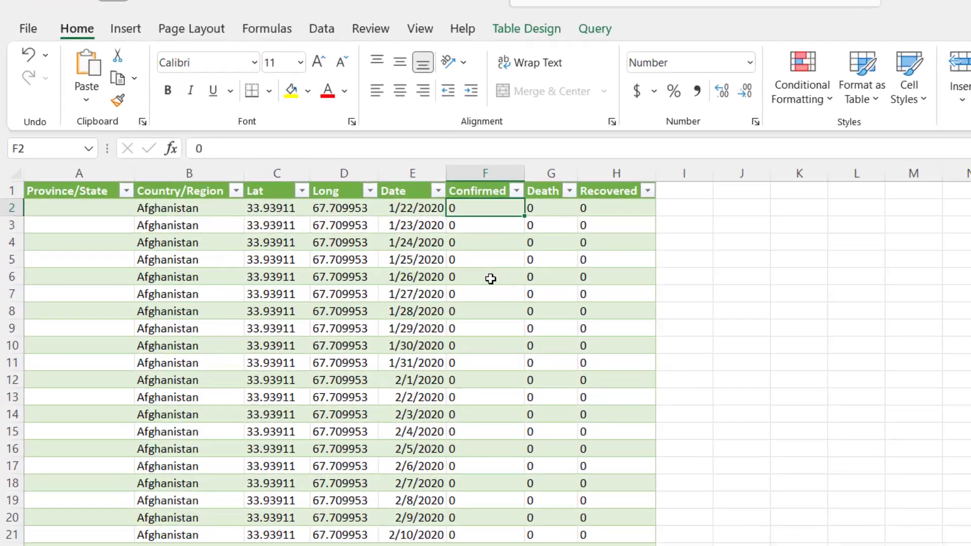
left_click(346, 217)
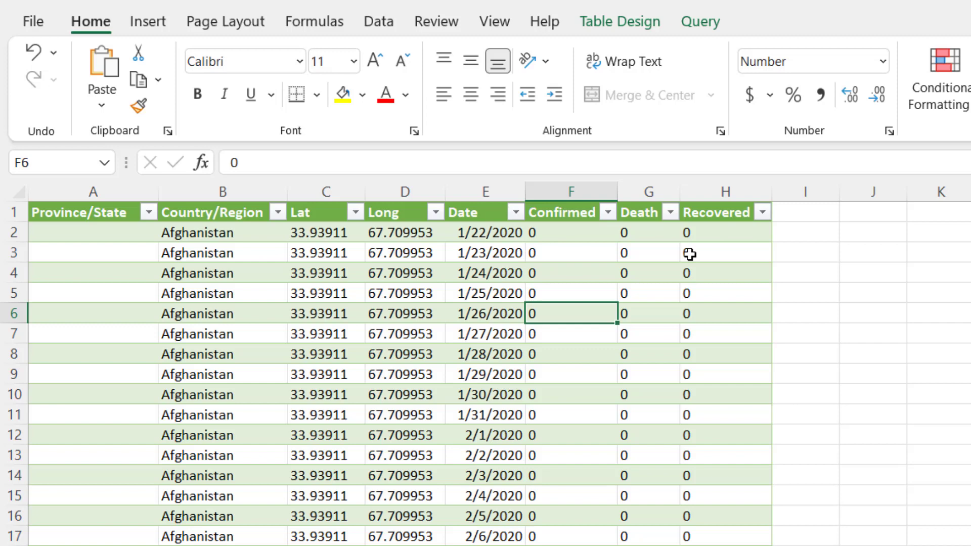
left_click(707, 33)
left_click(42, 76)
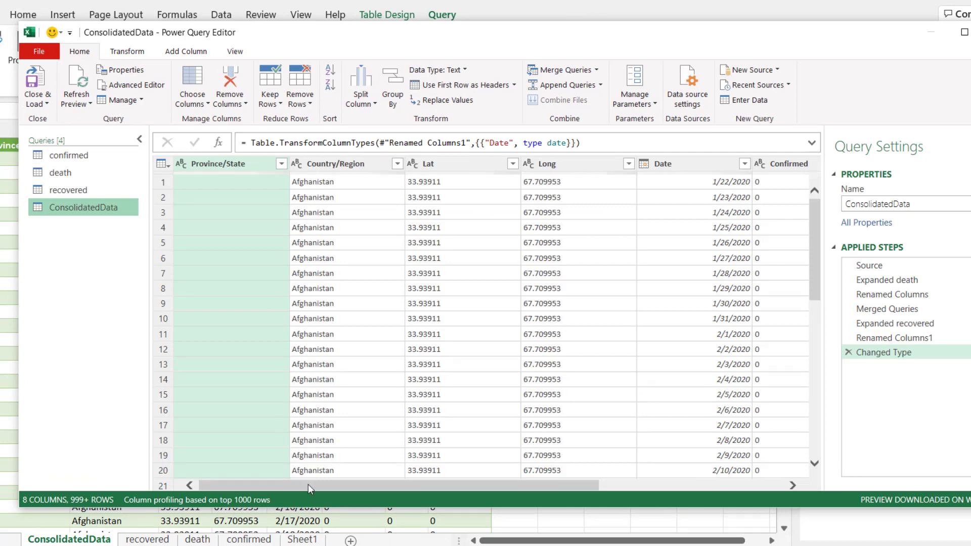
left_click_drag(487, 483, 713, 484)
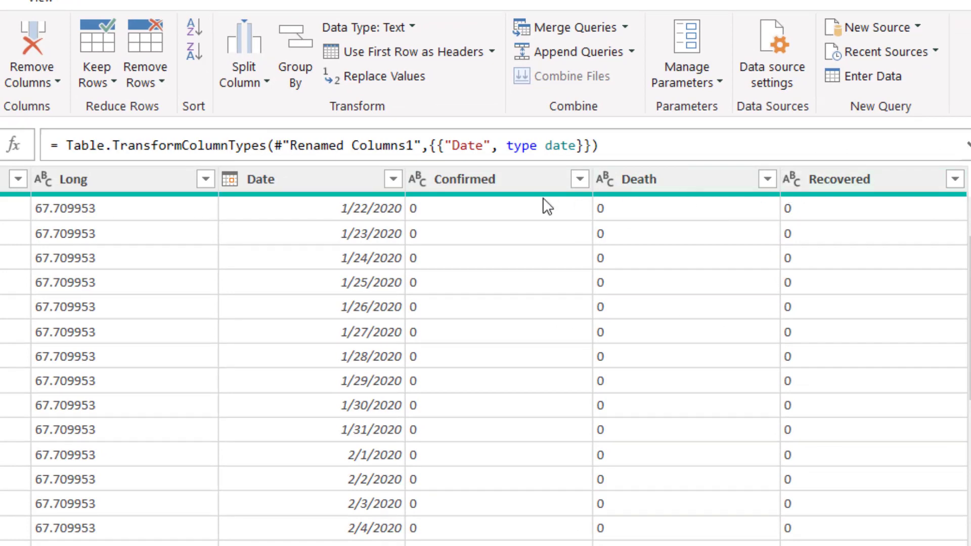
Change the Confirmed, Death and Recovered columns to the Whole Number data type.
left_click(518, 181)
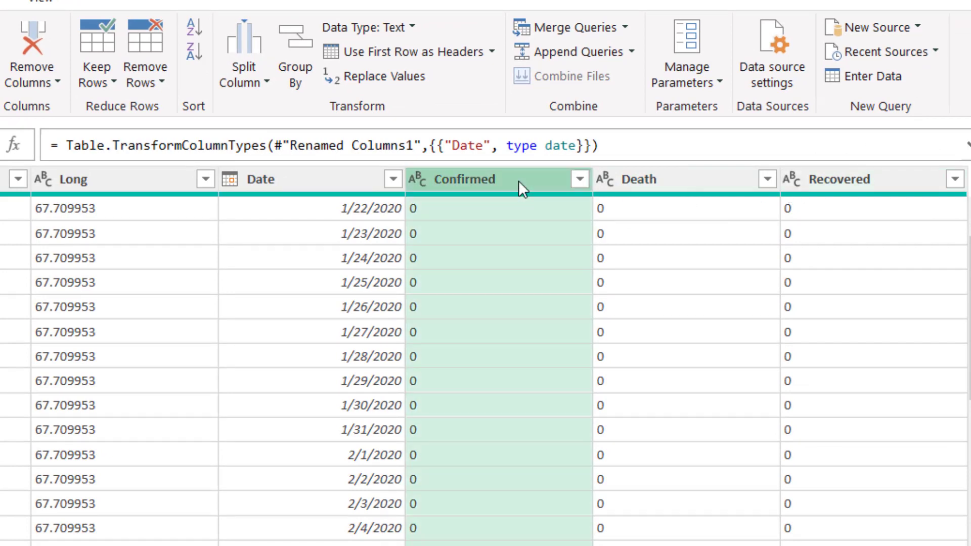
left_click(411, 30)
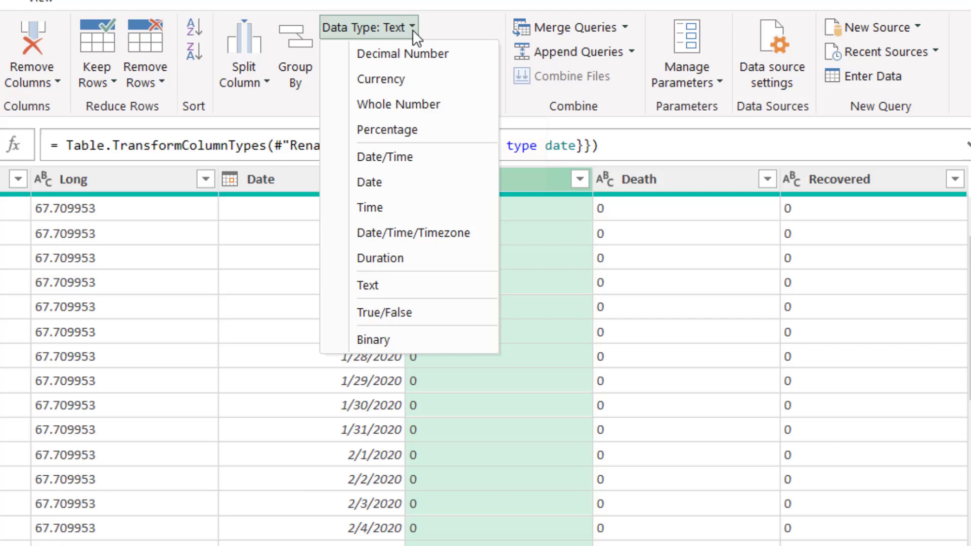
left_click(392, 106)
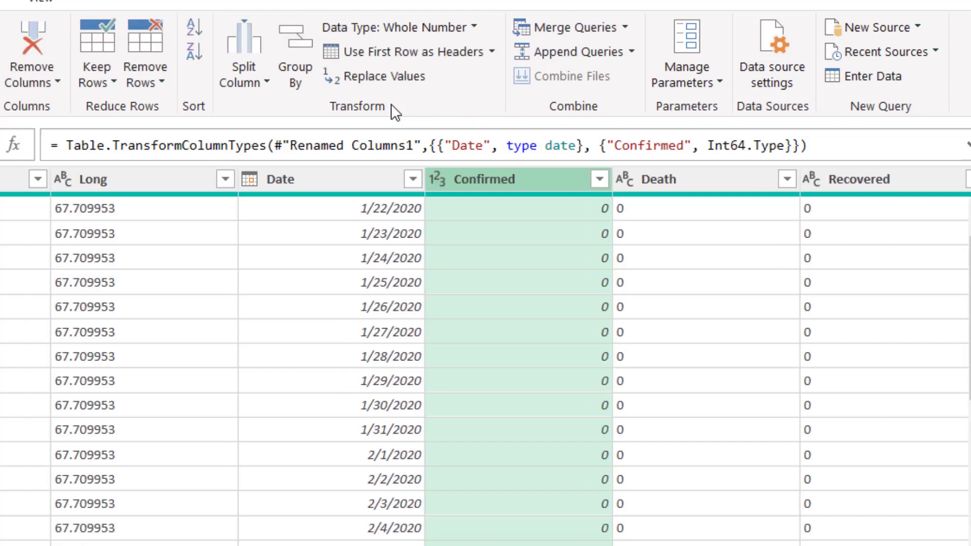
left_click(738, 177)
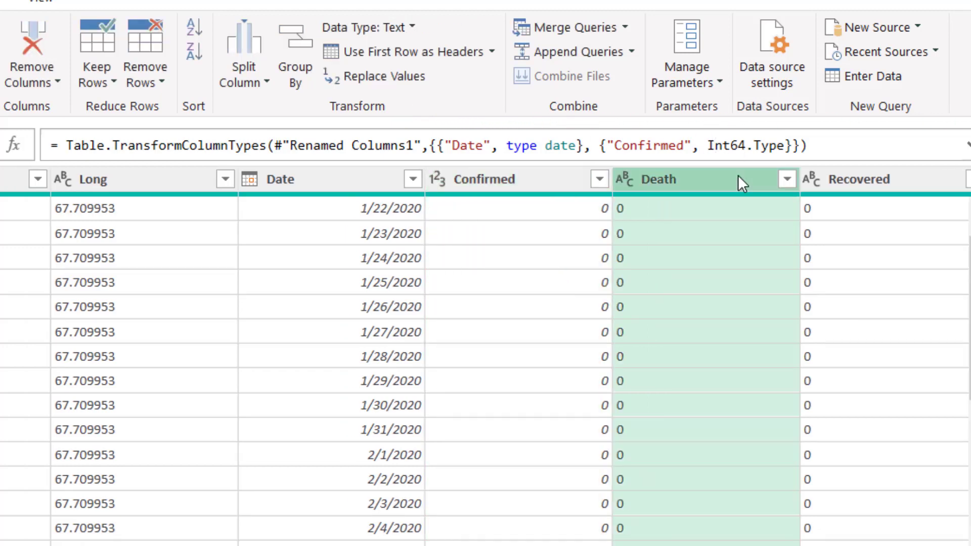
left_click(382, 32)
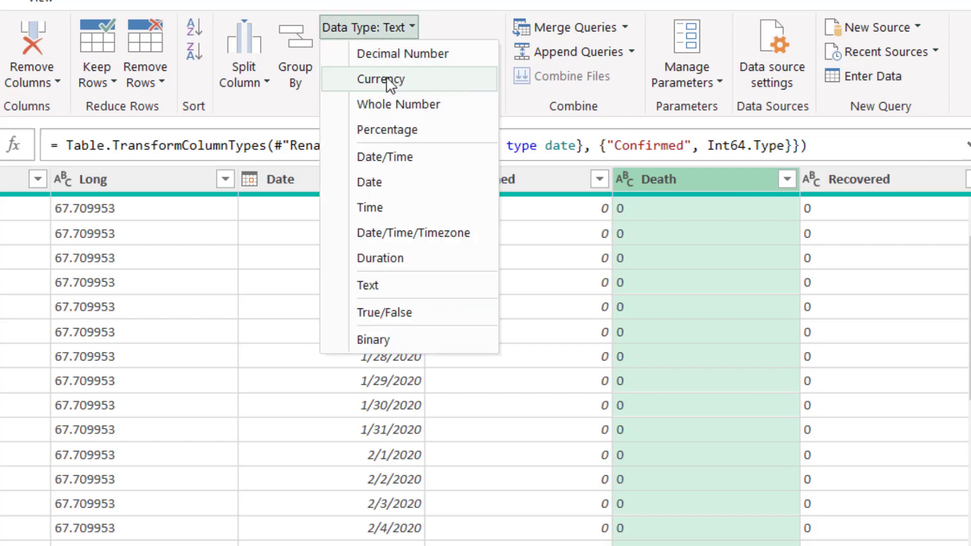
left_click(396, 109)
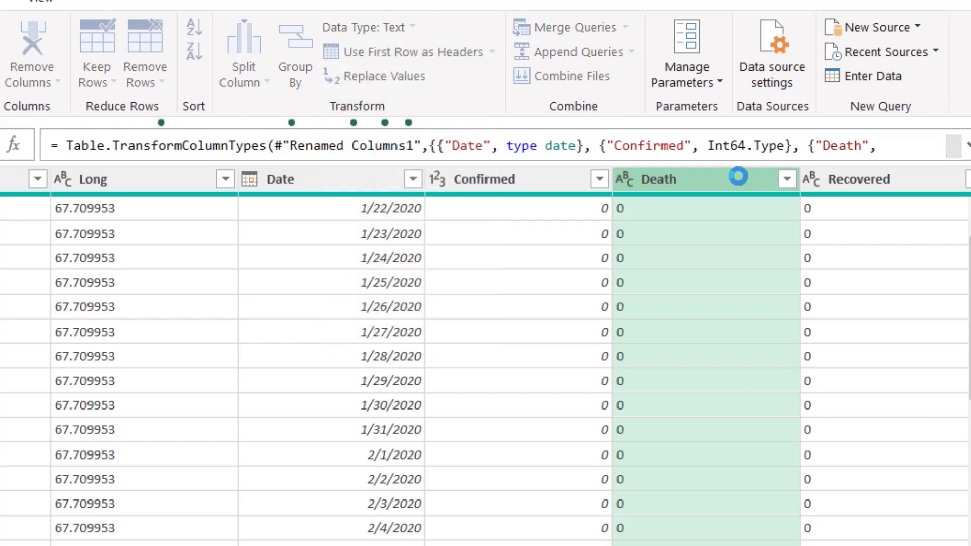
left_click(866, 182)
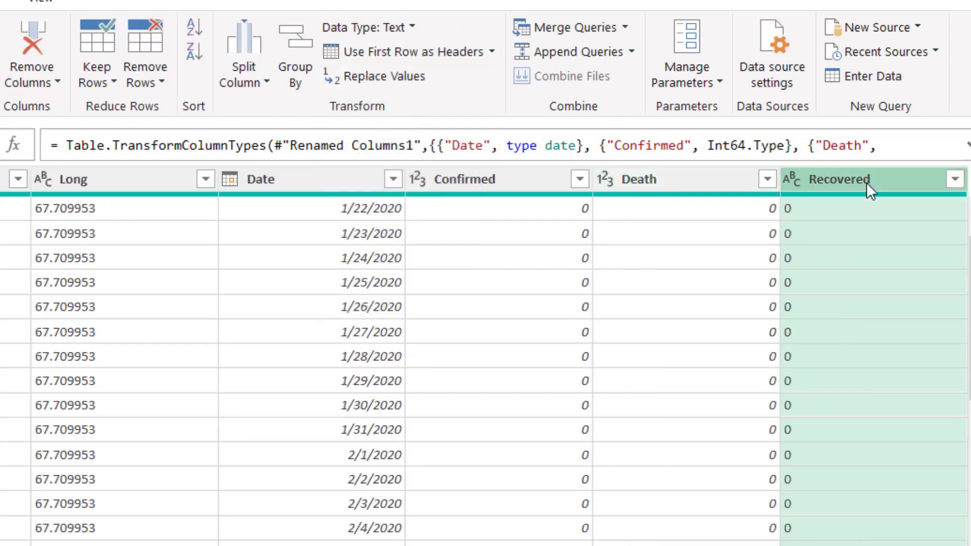
left_click(380, 33)
left_click(400, 101)
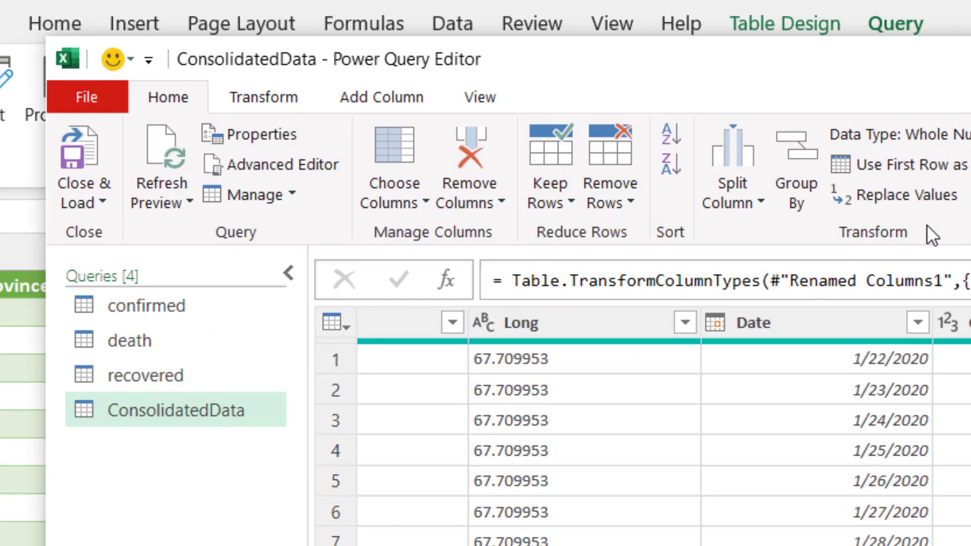
left_click(77, 144)
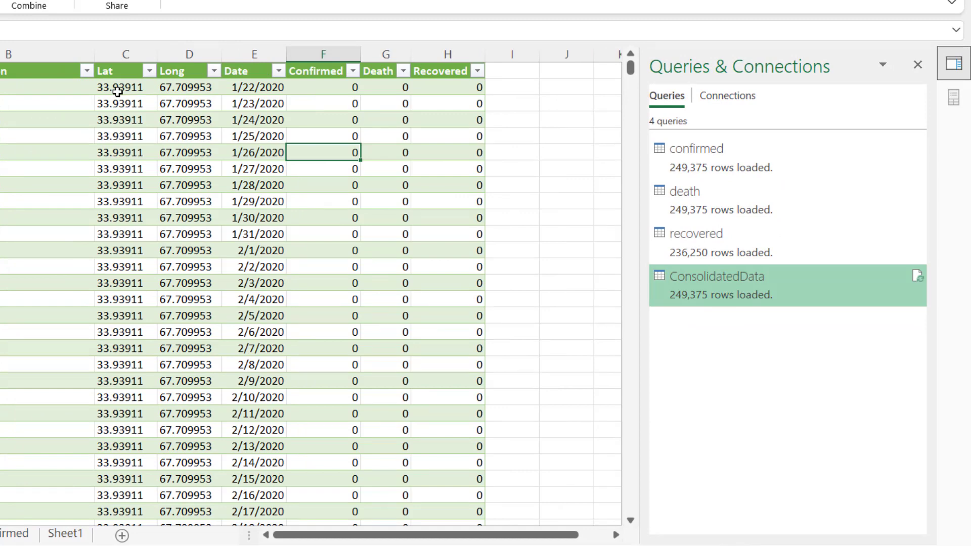
left_click(334, 115)
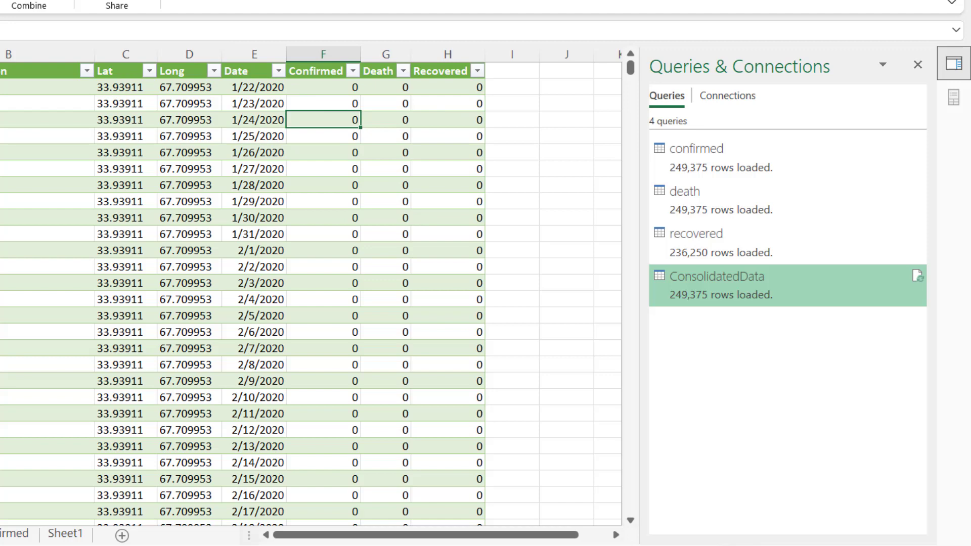
scroll(340, 107, "right", 2)
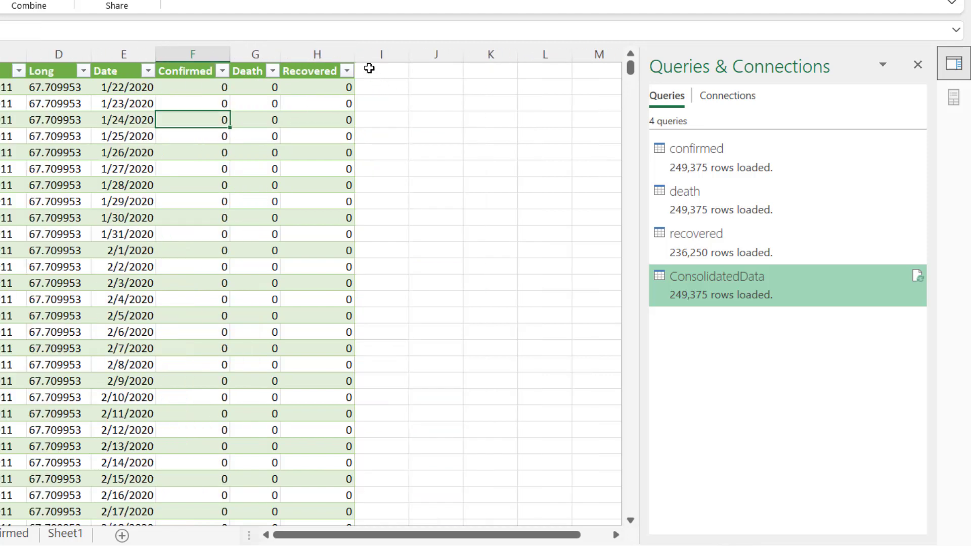
Add Year, Month and Day column headers in I1:K1.
left_click(370, 69)
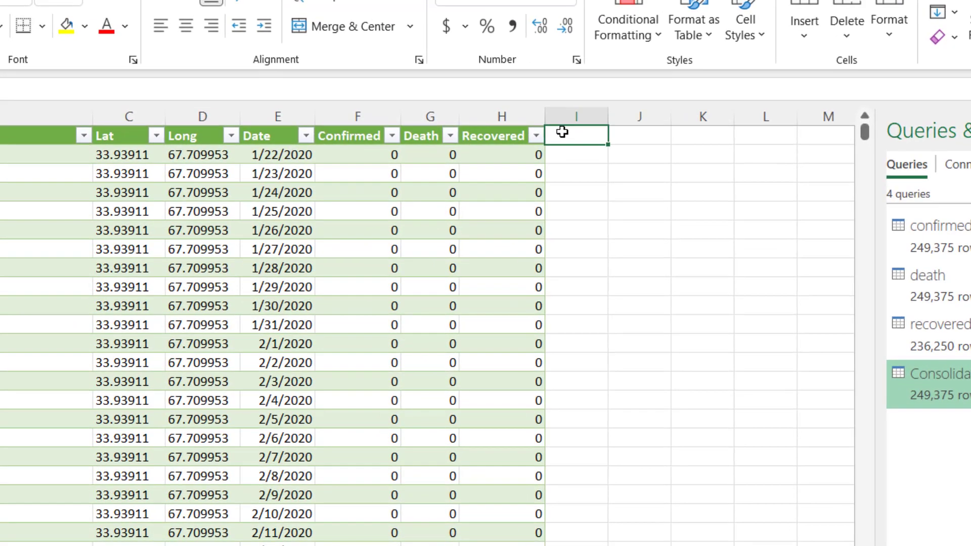
type("Year")
key("Tab")
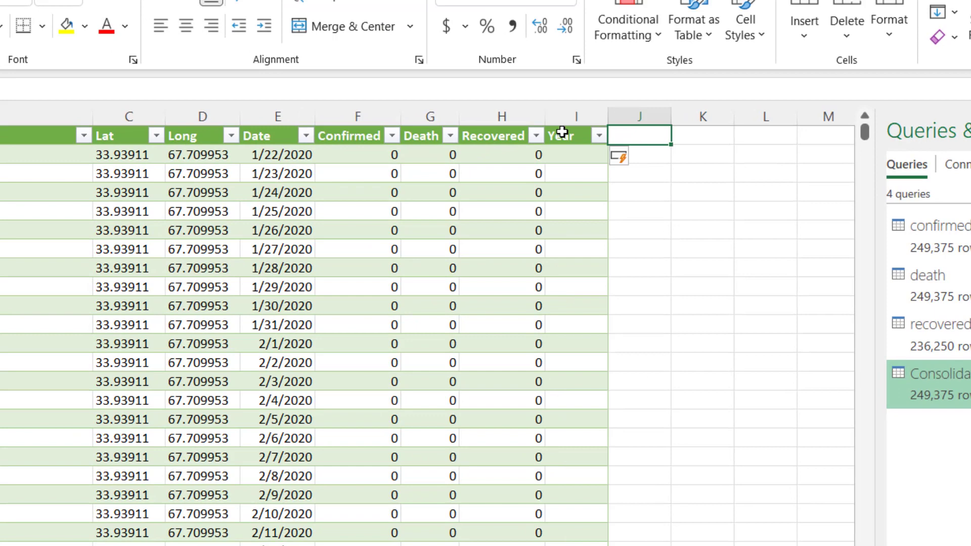
type("Month")
key("Tab")
type("Day")
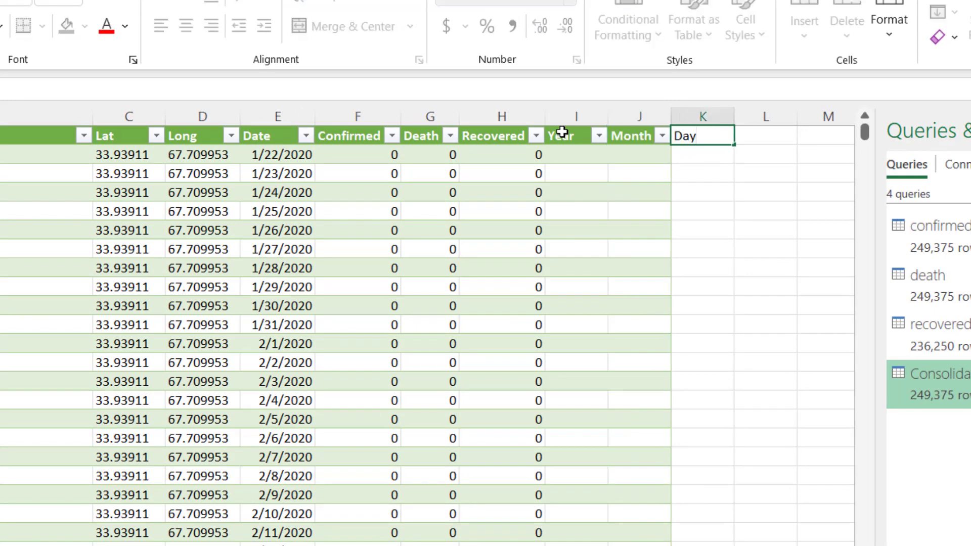
key("Return")
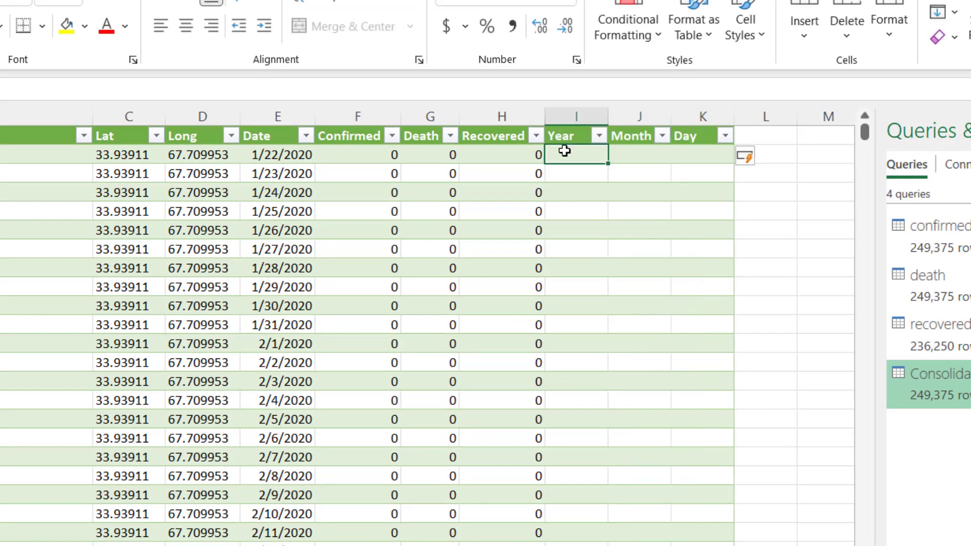
type("=YEAR(")
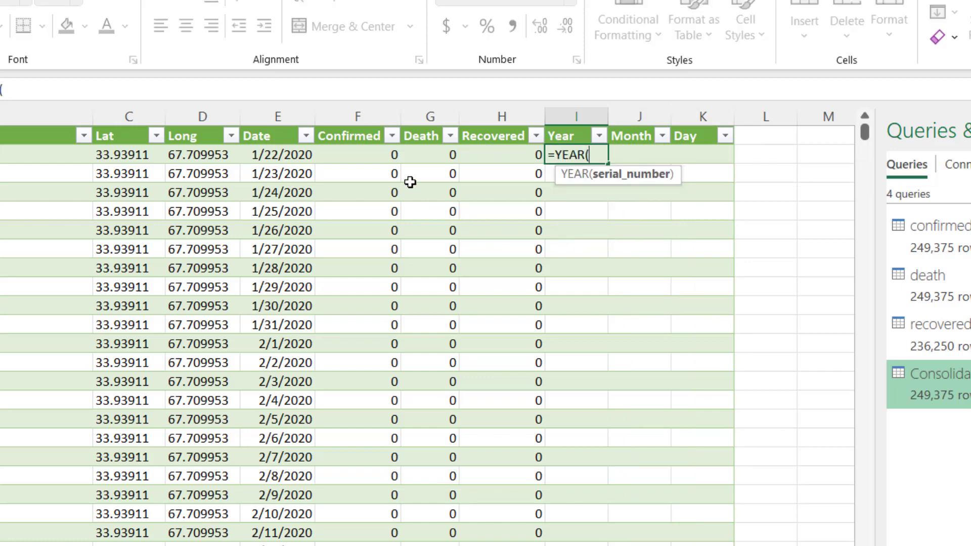
left_click(280, 152)
type(")")
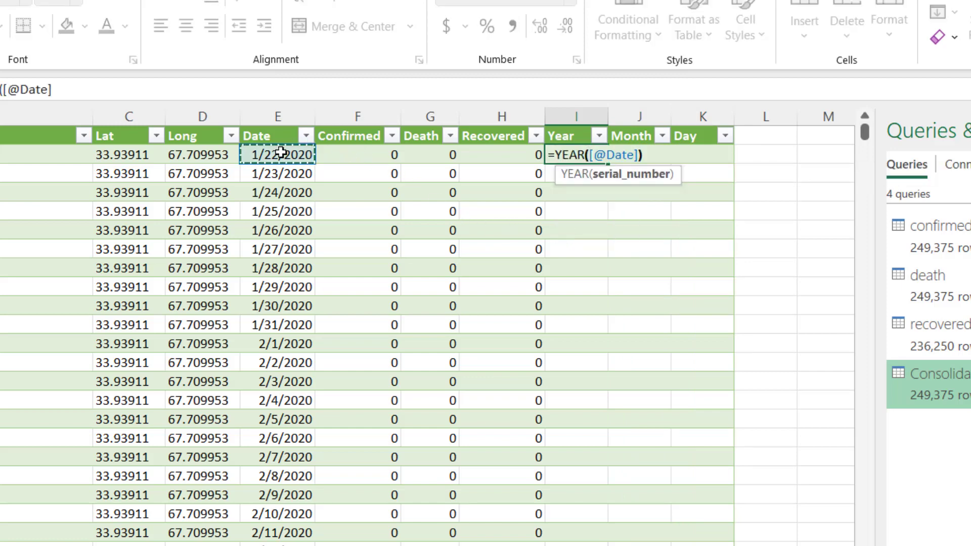
key("Return")
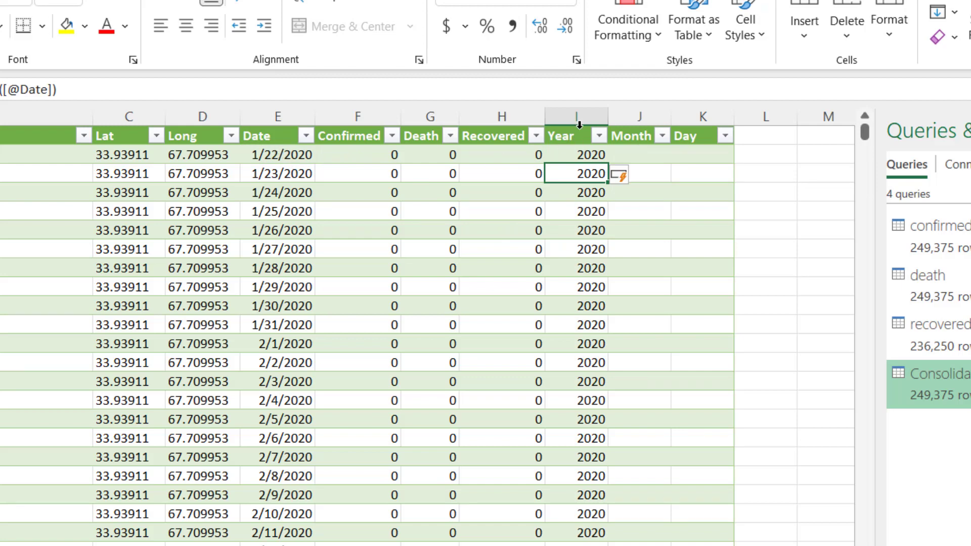
Format the Year values as Text.
left_click(578, 127)
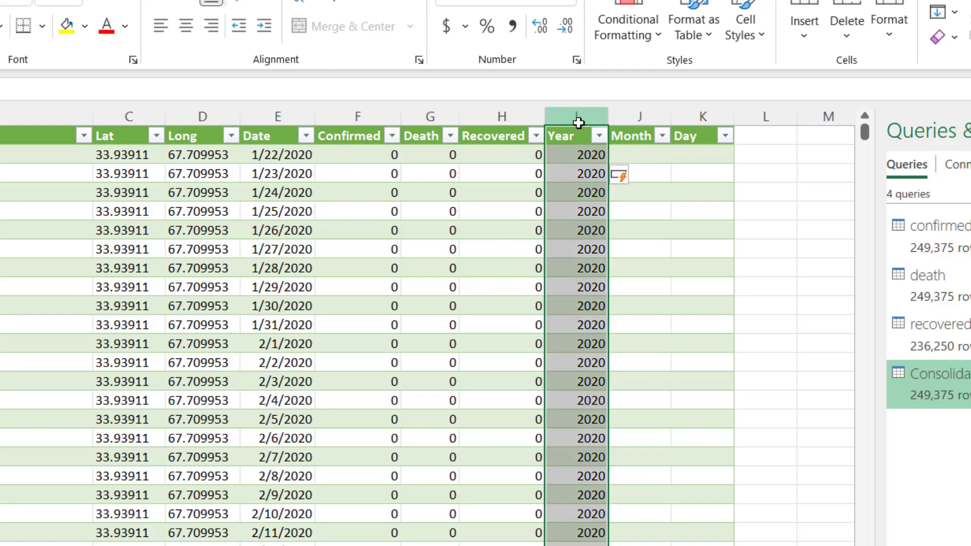
left_click(571, 4)
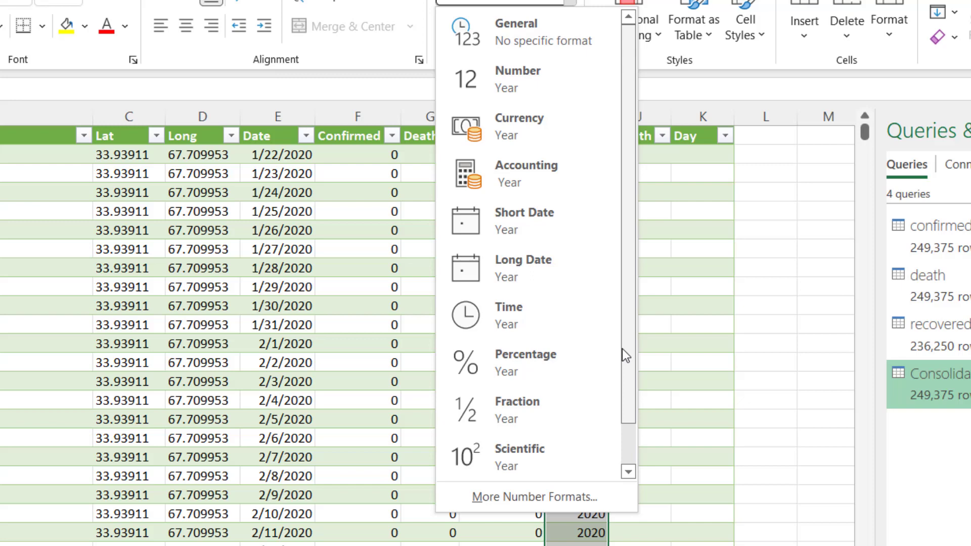
left_click_drag(622, 348, 629, 429)
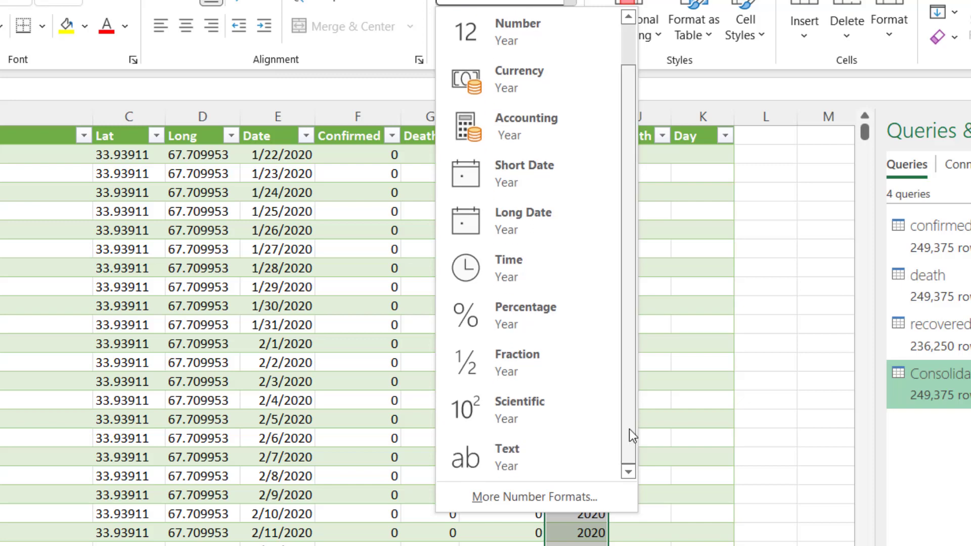
left_click(509, 451)
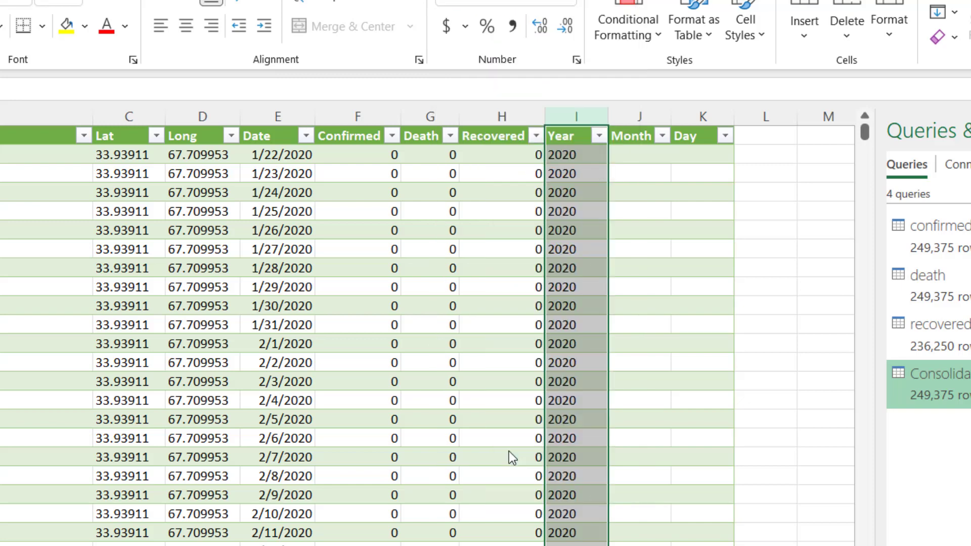
left_click_drag(508, 451, 628, 158)
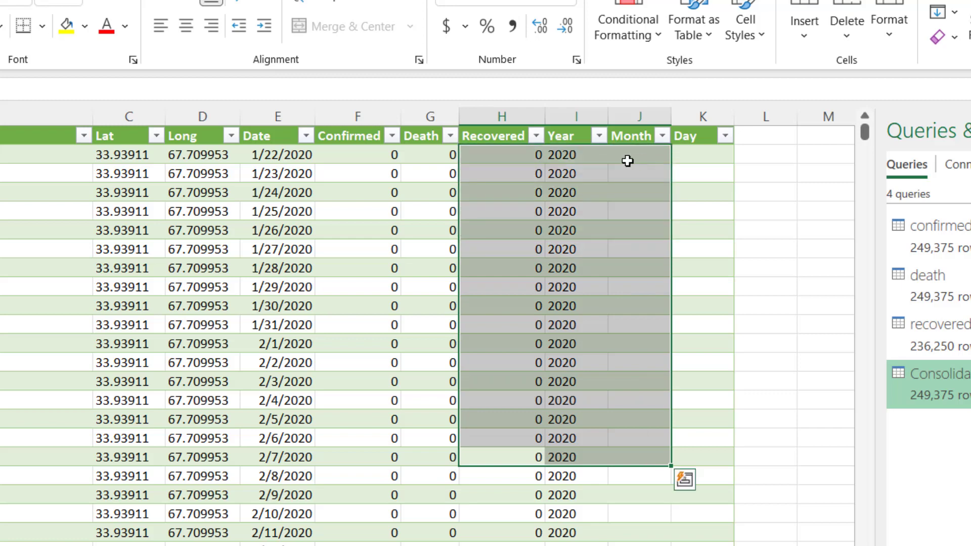
left_click(627, 160)
type("=TEXT(")
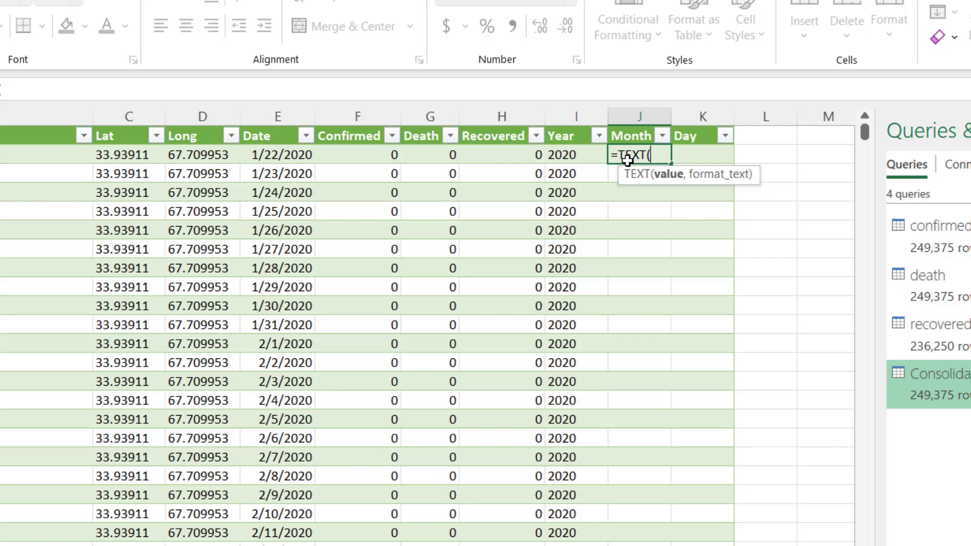
left_click(273, 159)
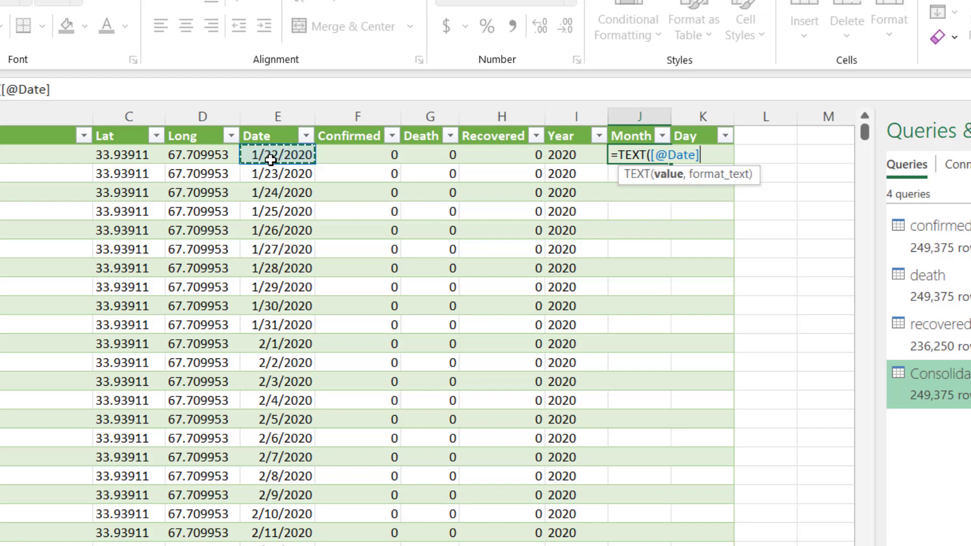
type(",")
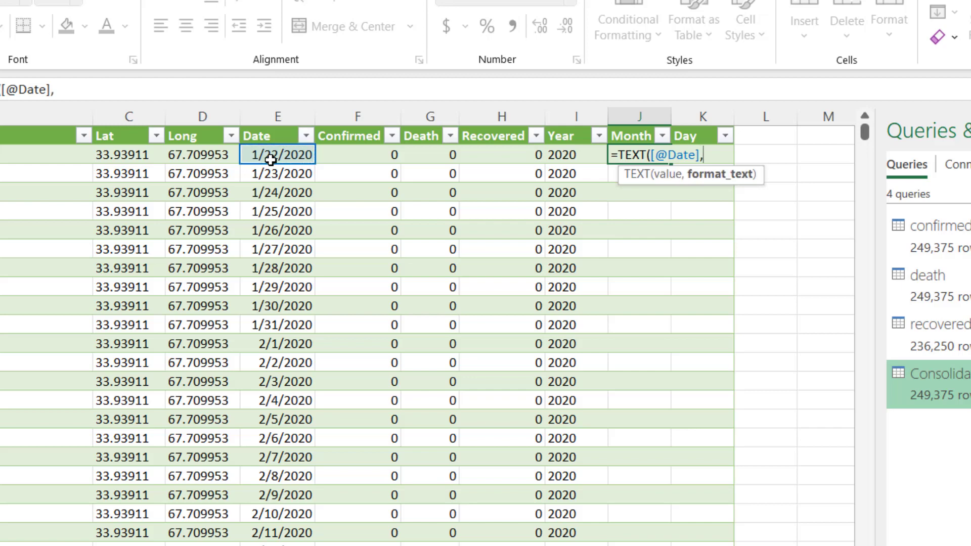
type("\"mmm\")")
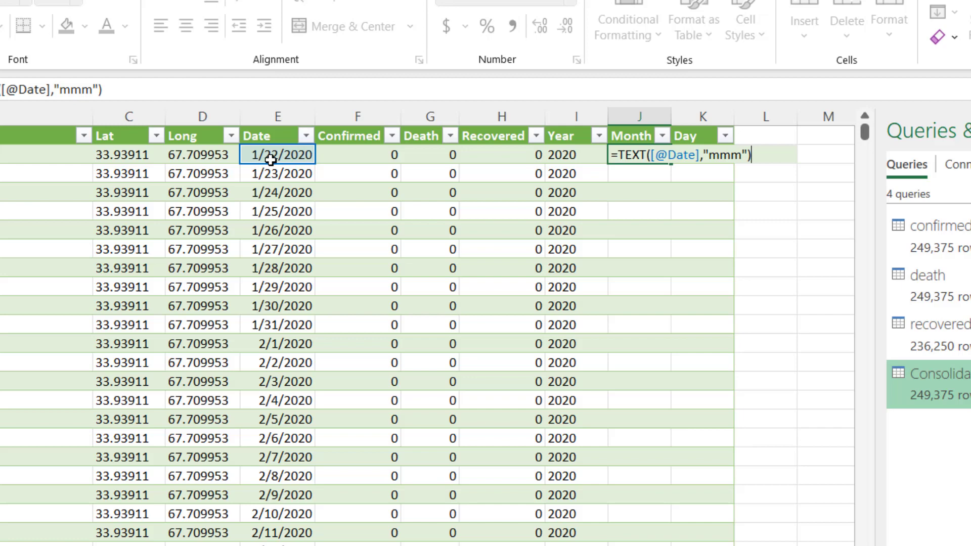
key("Return")
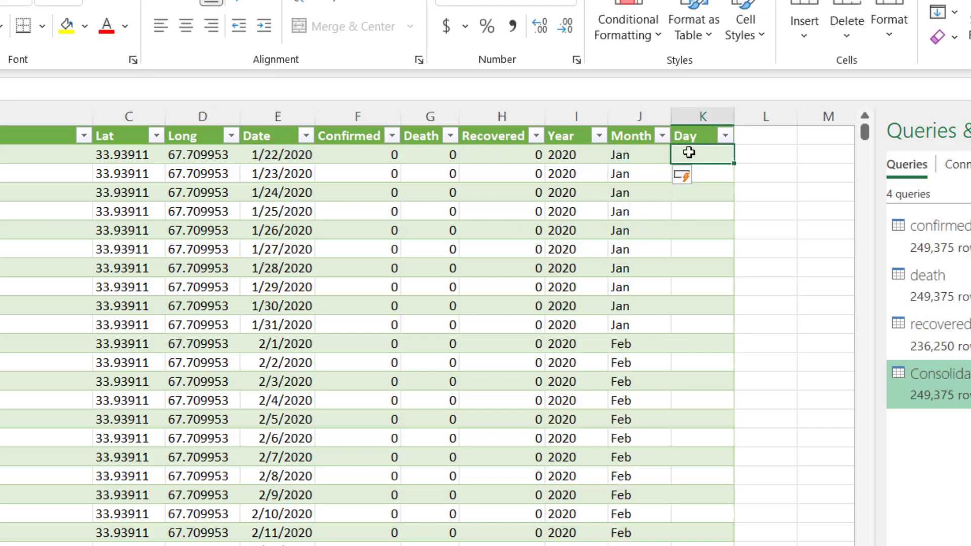
type("=DAY(")
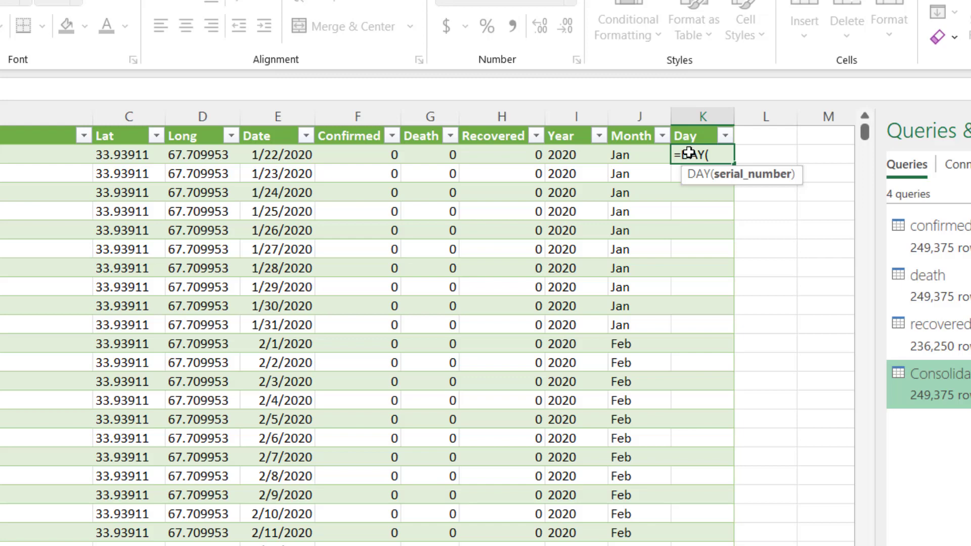
left_click(276, 158)
type(")")
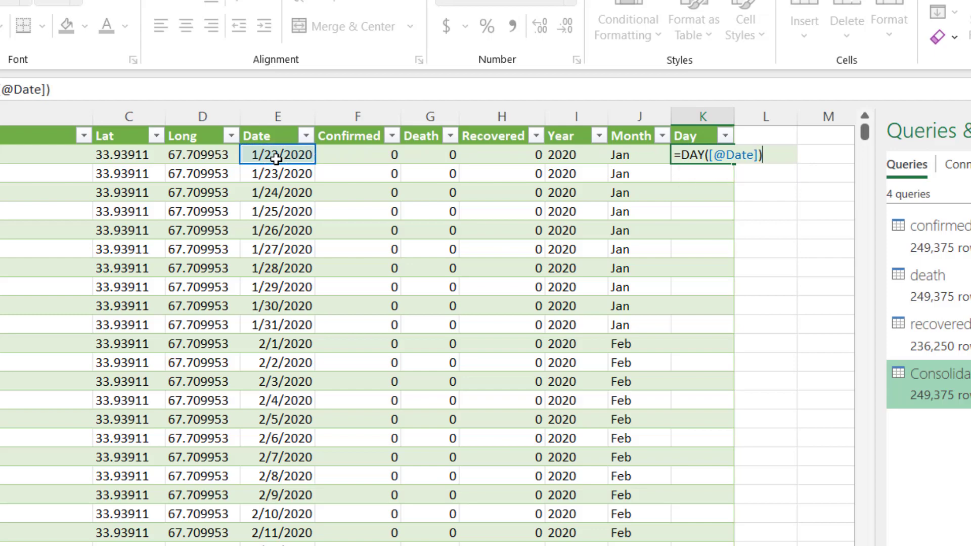
key("Return")
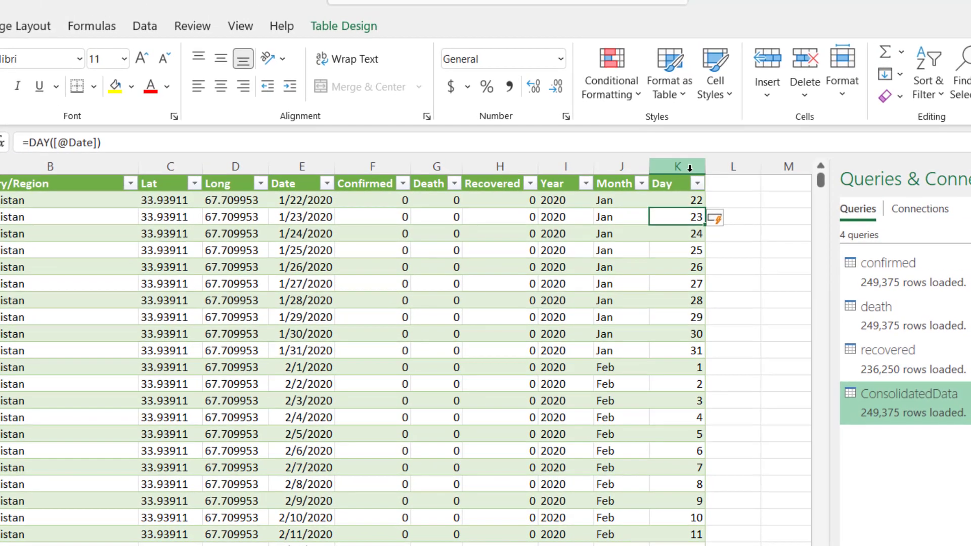
left_click(718, 122)
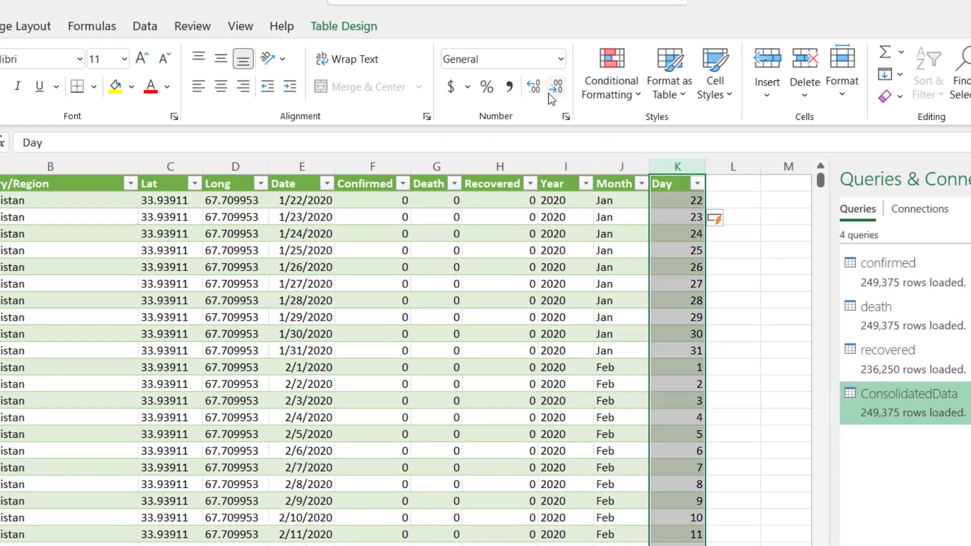
left_click(560, 59)
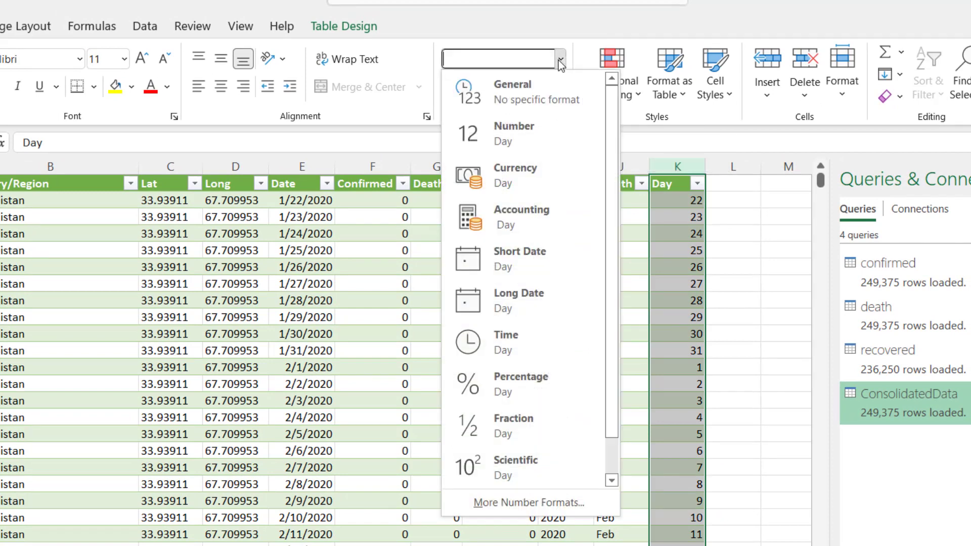
scroll(592, 347, "down", 1)
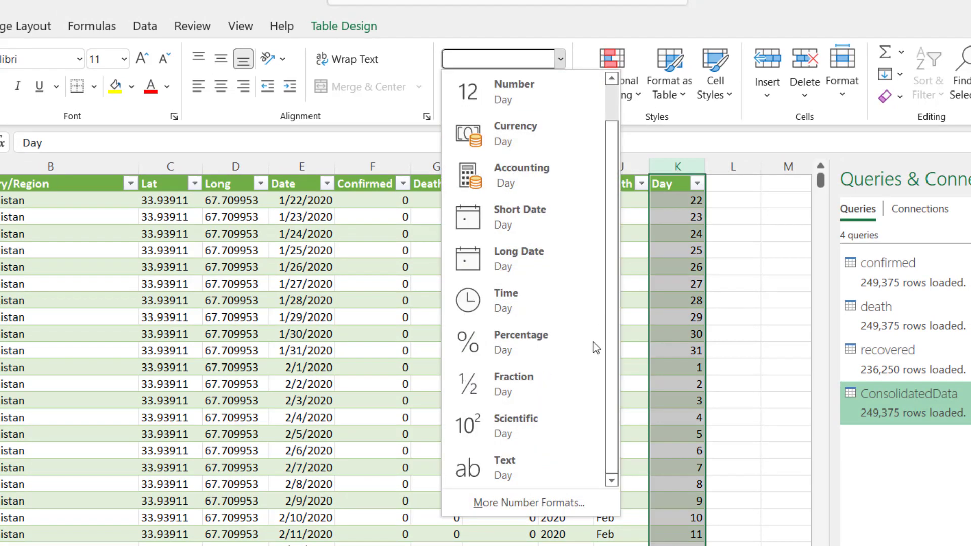
left_click(533, 462)
left_click(561, 351)
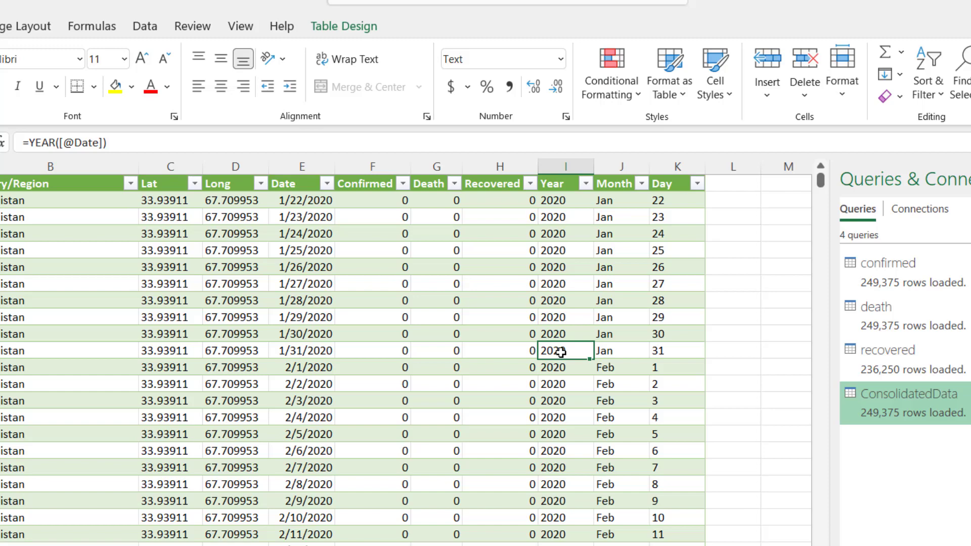
Summarize the ConsolidatedData table into a new PivotTable on a new worksheet, Sheet3.
left_click(347, 26)
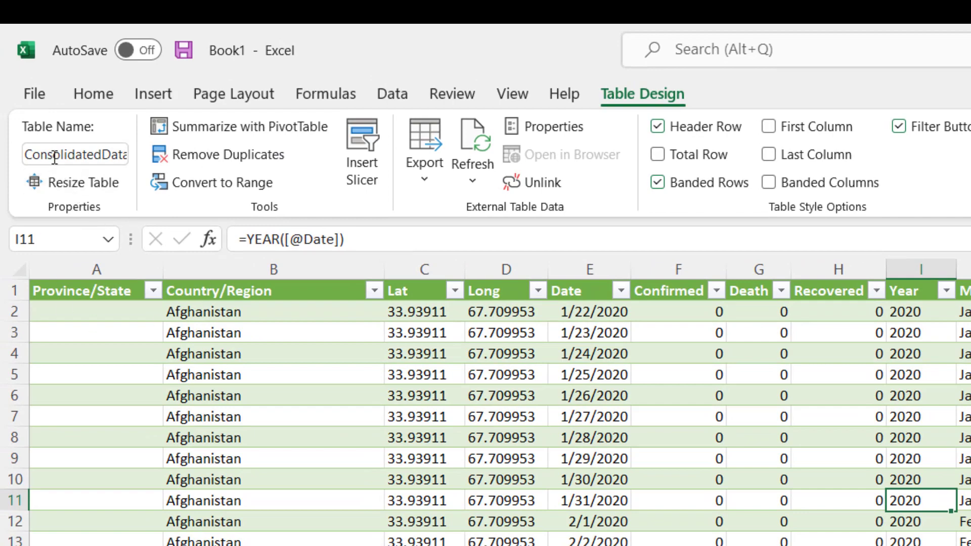
left_click(225, 133)
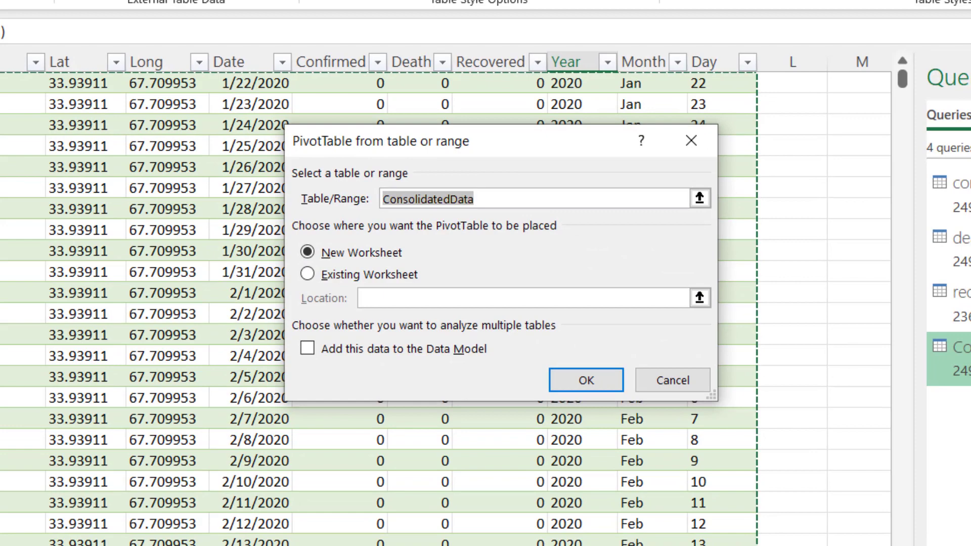
left_click(570, 388)
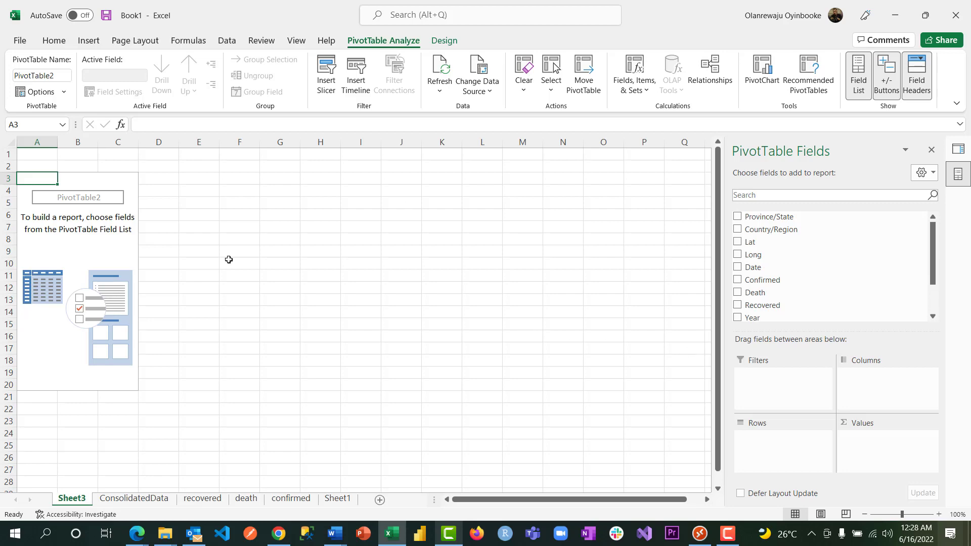
Put Country/Region in Rows and Sum of Confirmed in Values, then review the country list.
mouse_move(762, 279)
left_mouse_down()
mouse_move(669, 333)
mouse_move(769, 266)
left_mouse_up()
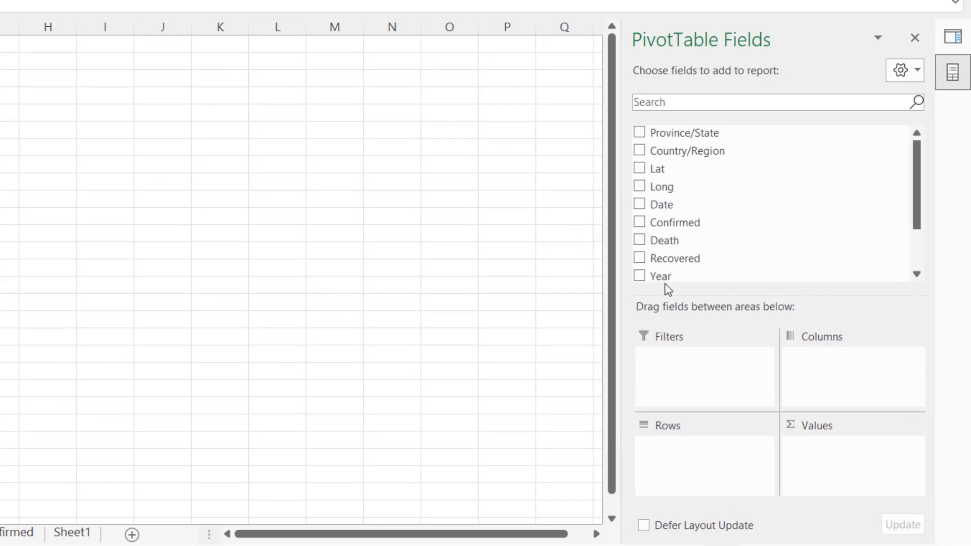
scroll(694, 253, "down", 1)
scroll(695, 260, "up", 1)
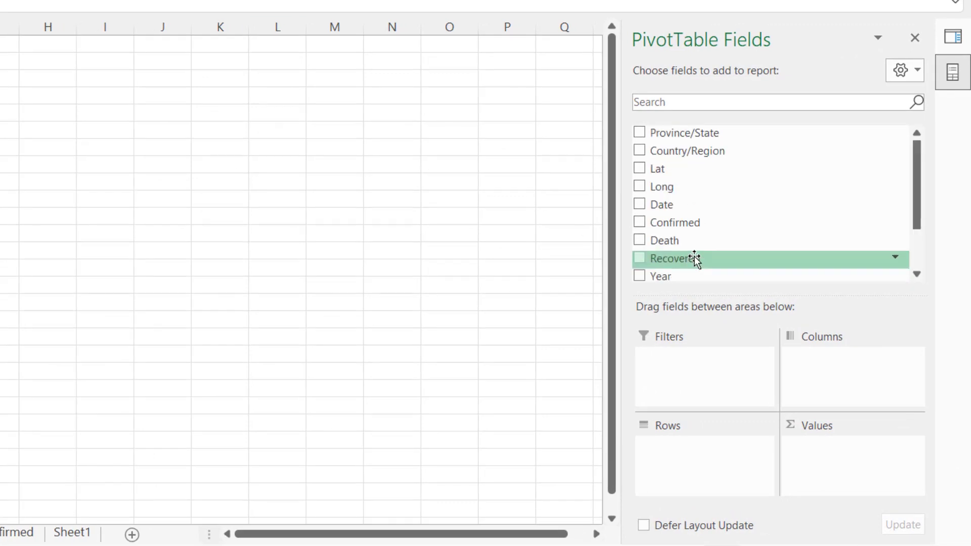
left_click_drag(685, 157, 691, 460)
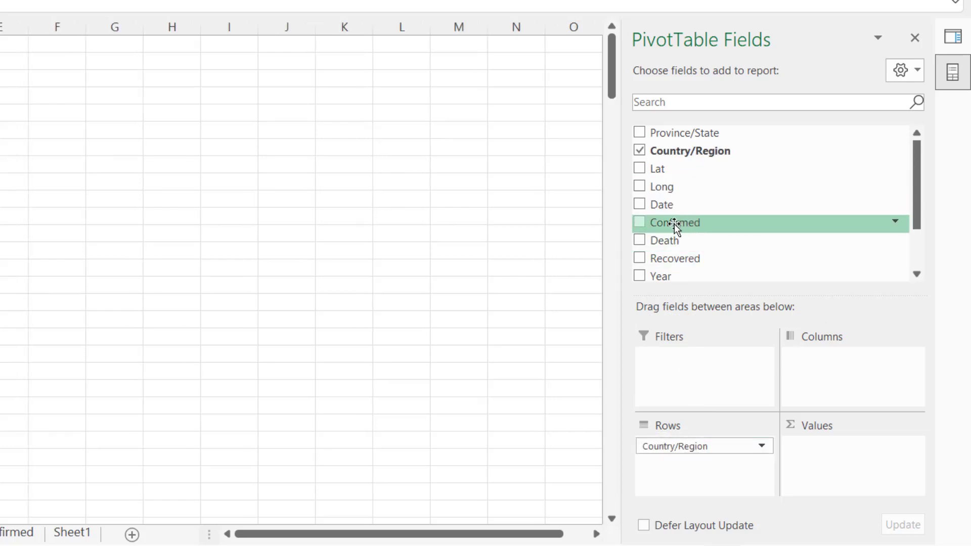
left_click_drag(674, 224, 849, 463)
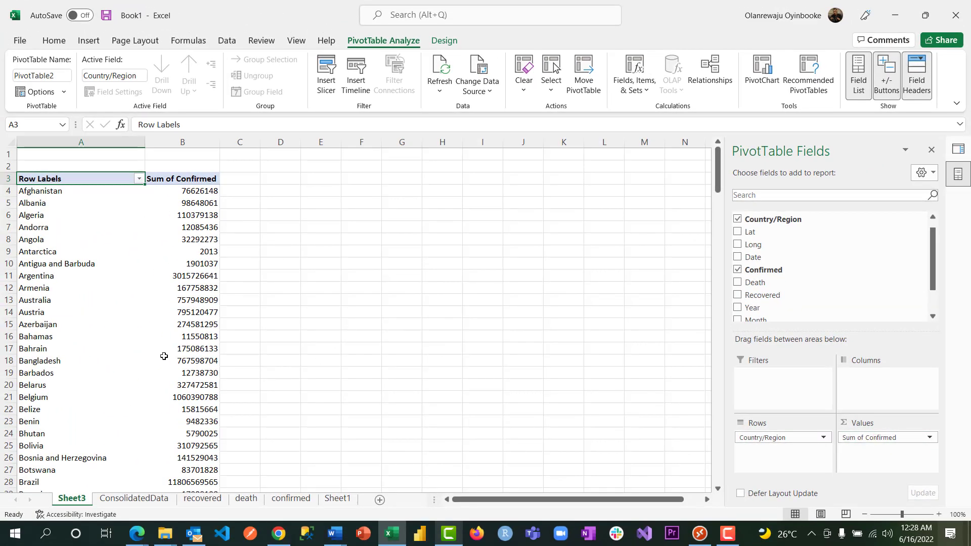
scroll(157, 355, "down", 20)
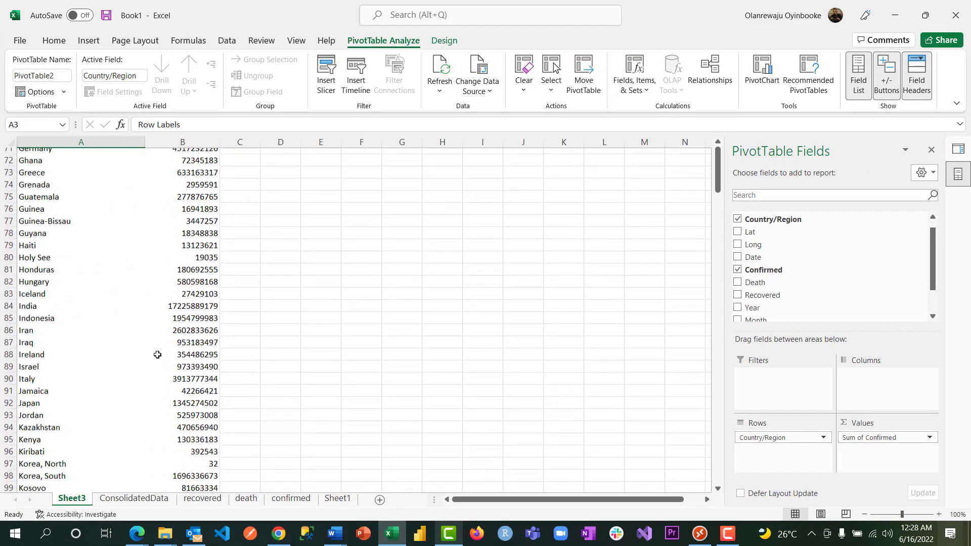
scroll(157, 355, "down", 13)
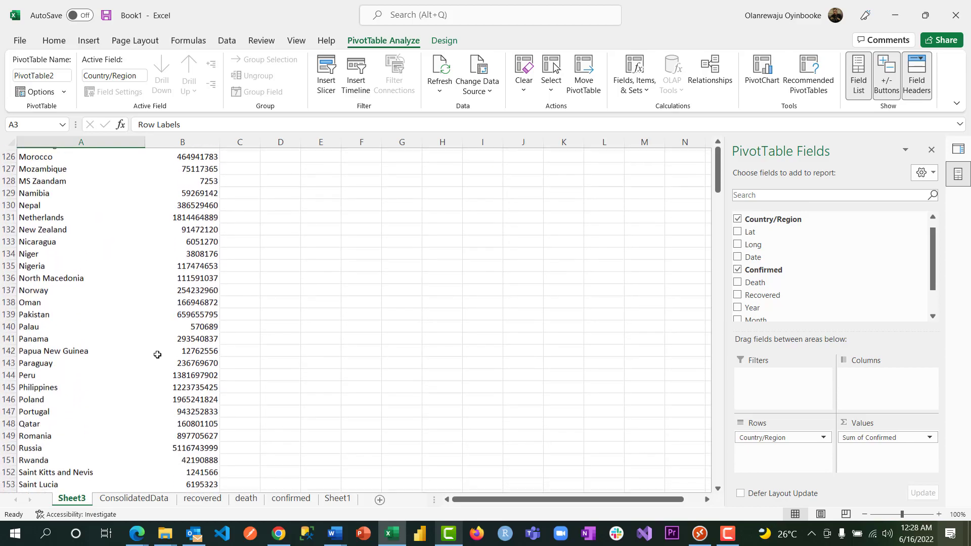
scroll(158, 354, "down", 18)
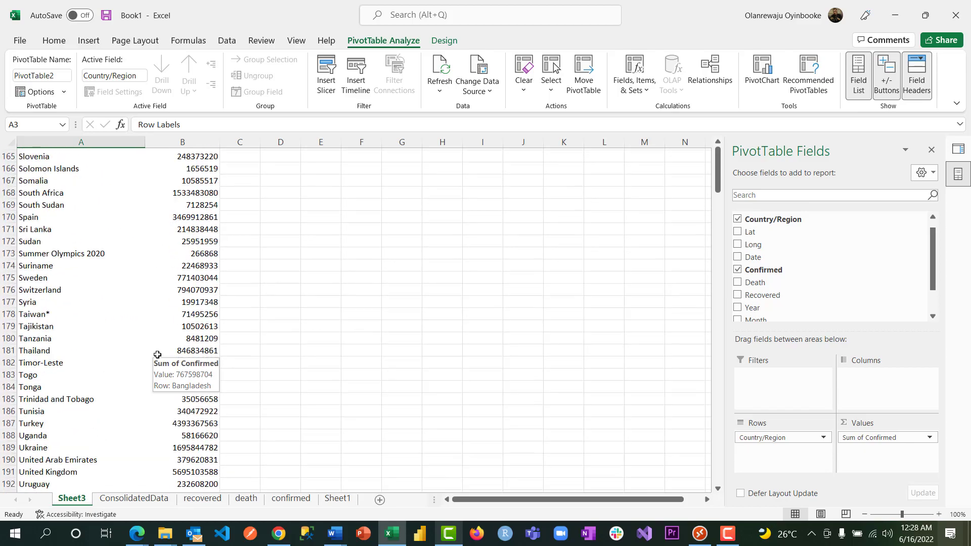
scroll(157, 355, "down", 1)
scroll(157, 354, "up", 20)
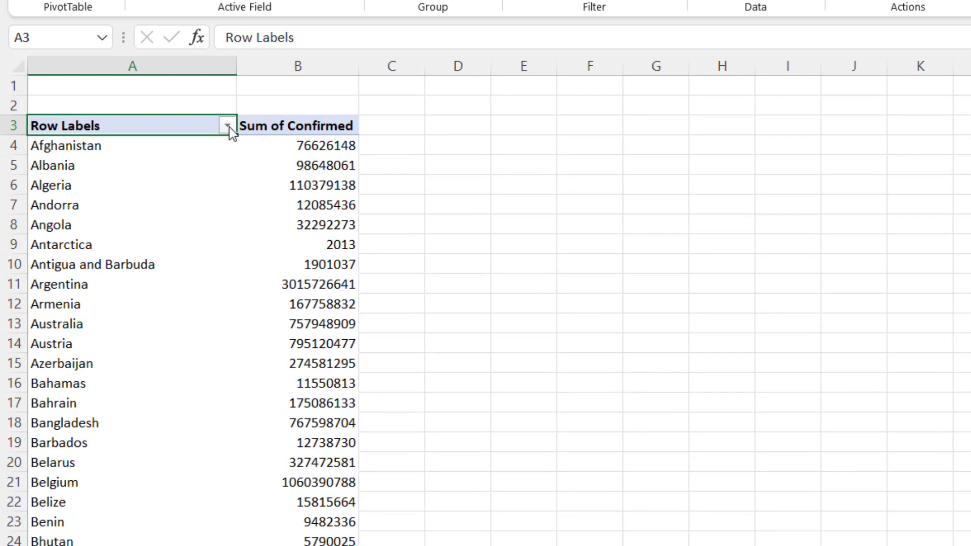
Apply a Top 10 value filter keeping the 10 countries with the highest Sum of Confirmed.
left_click(256, 244)
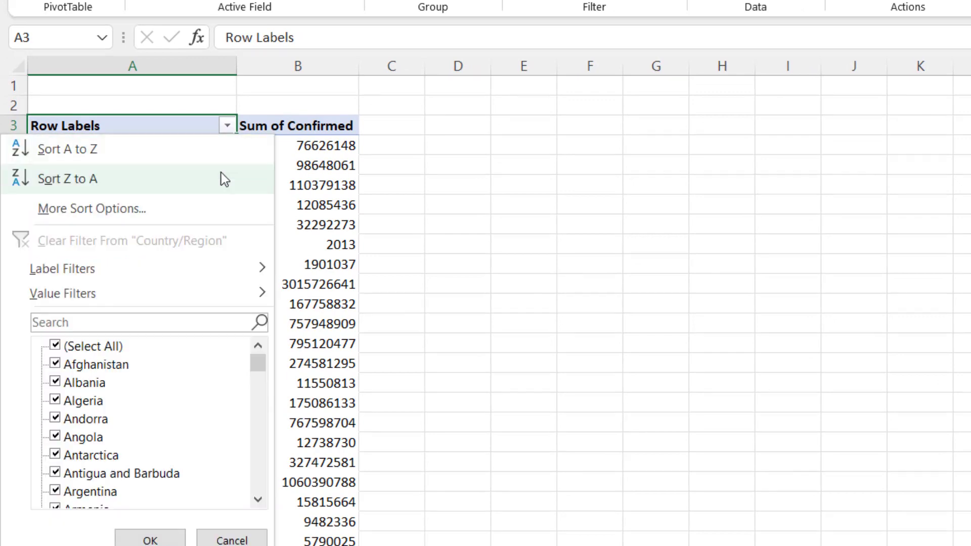
mouse_move(194, 293)
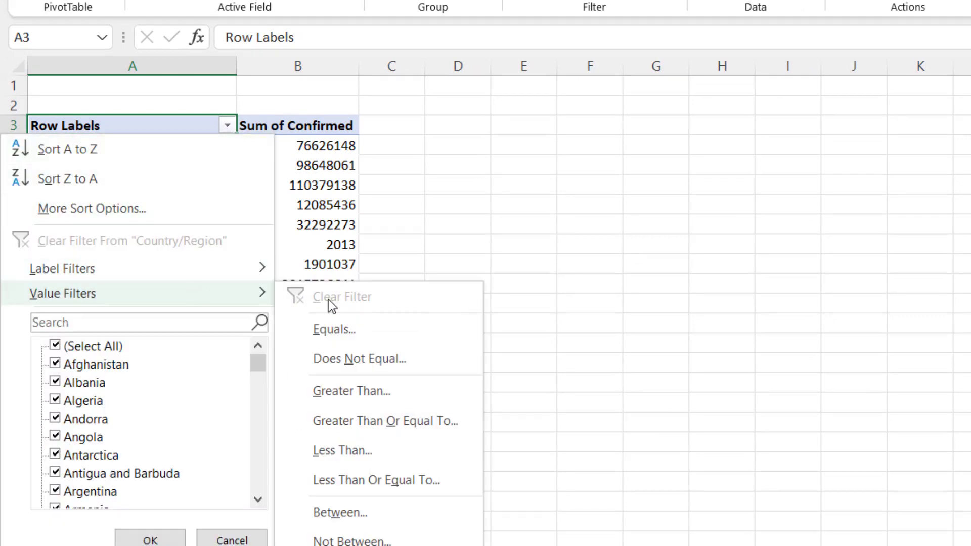
left_click(344, 544)
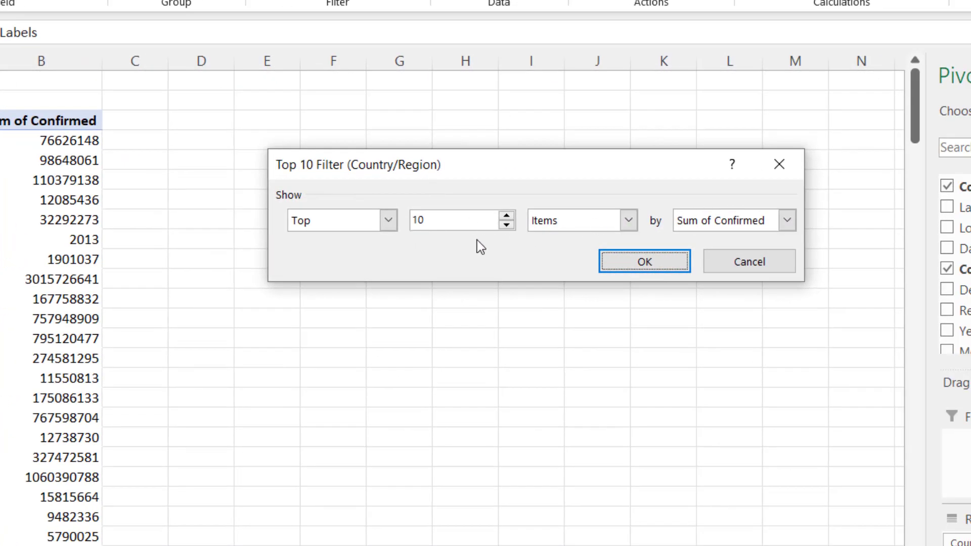
left_click(393, 219)
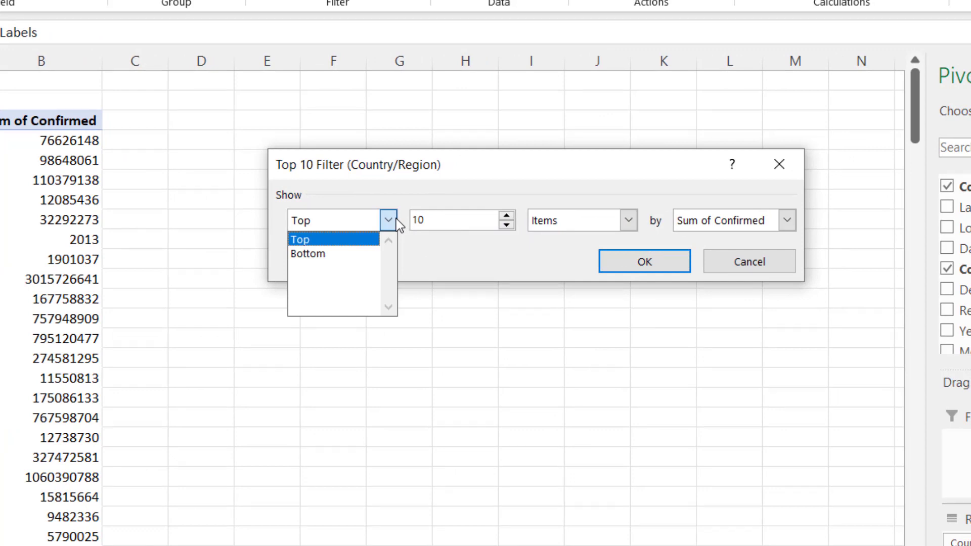
left_click(393, 220)
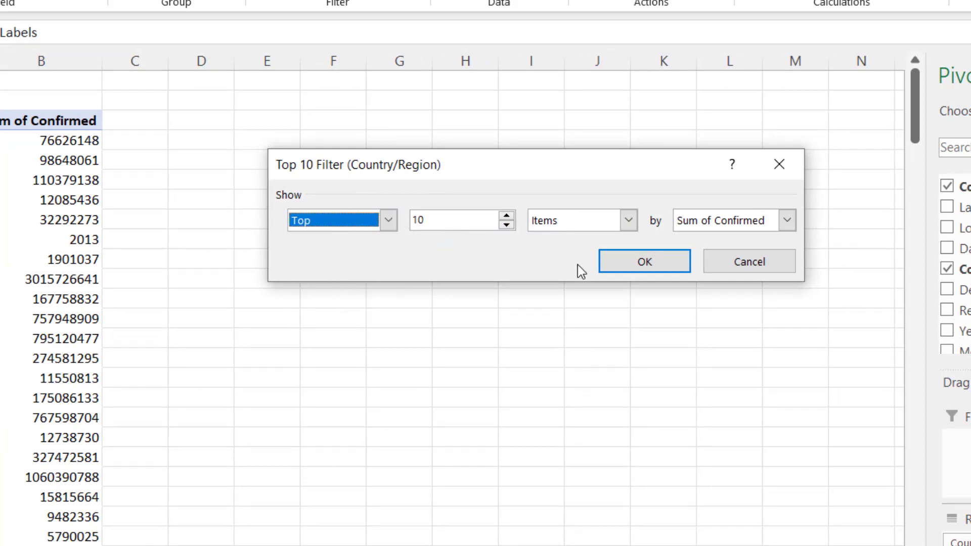
left_click(630, 221)
left_click(630, 221)
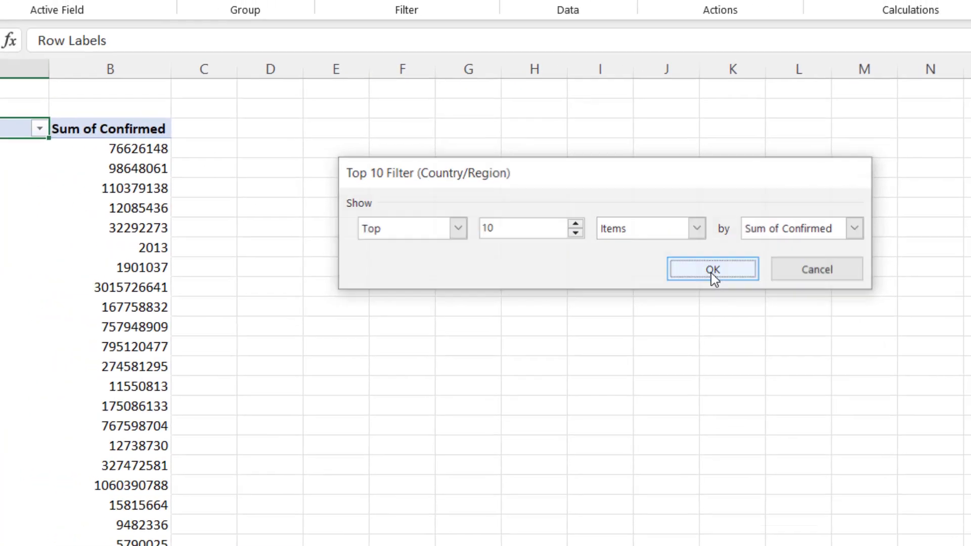
left_click(644, 268)
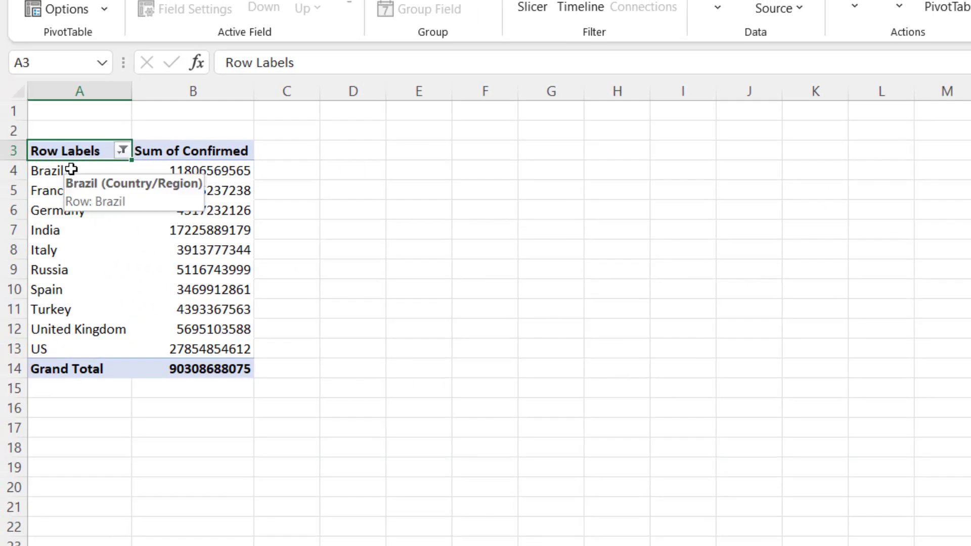
left_click_drag(70, 169, 197, 341)
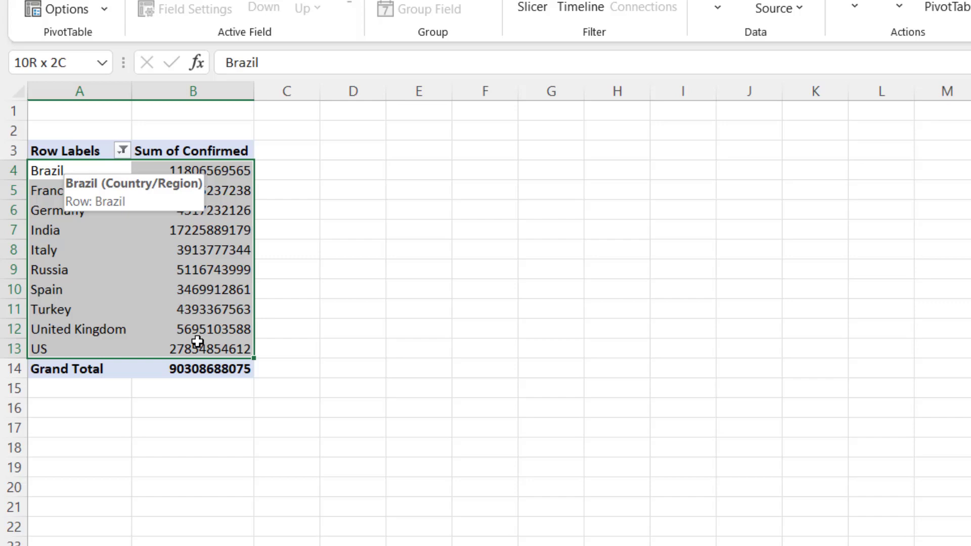
left_click(292, 310)
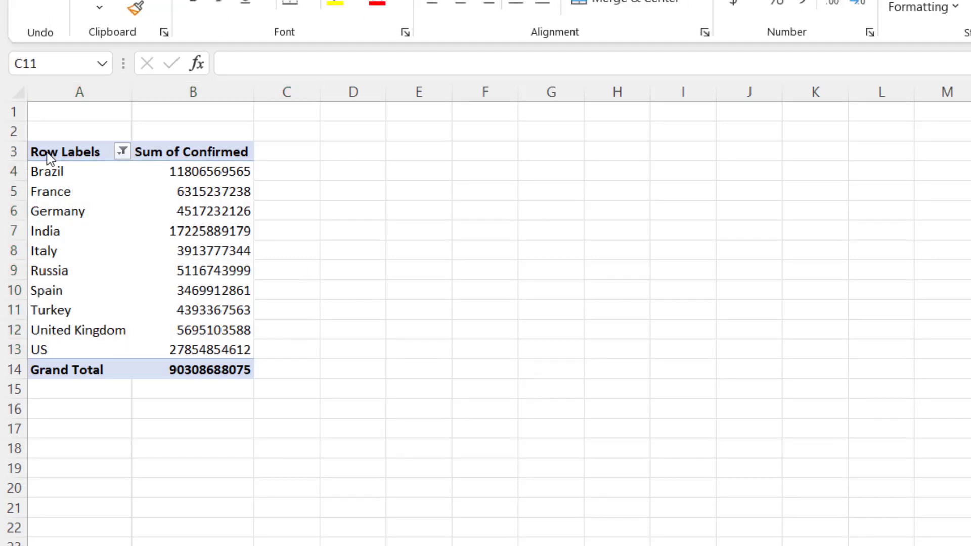
Copy the top-10 pivot table and paste it at A19.
mouse_move(46, 152)
left_mouse_down()
mouse_move(184, 298)
mouse_move(186, 362)
left_mouse_up()
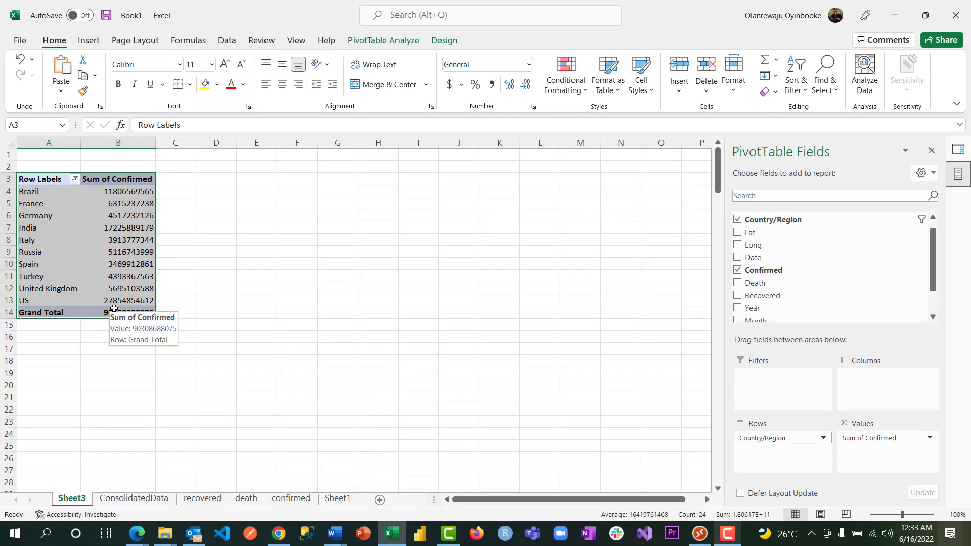
key("ctrl+c")
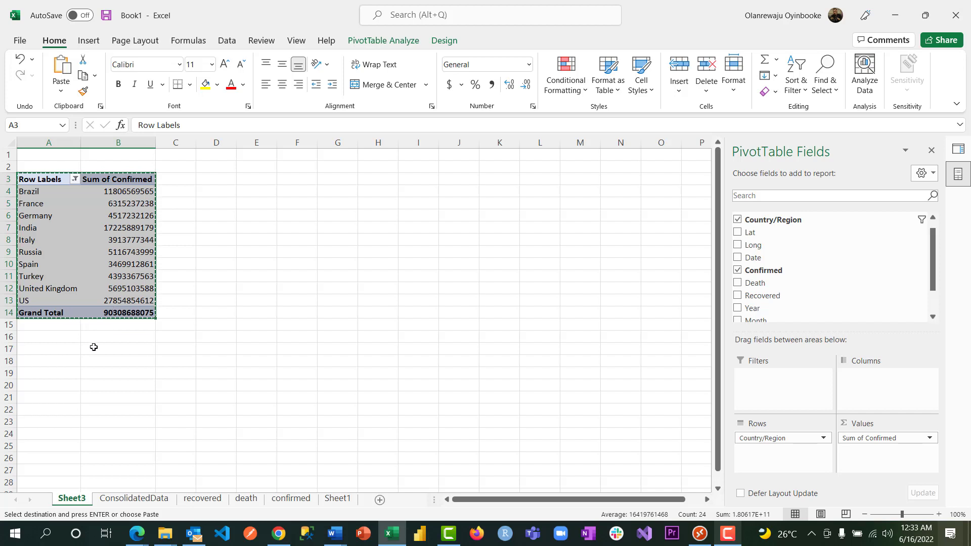
left_click(54, 374)
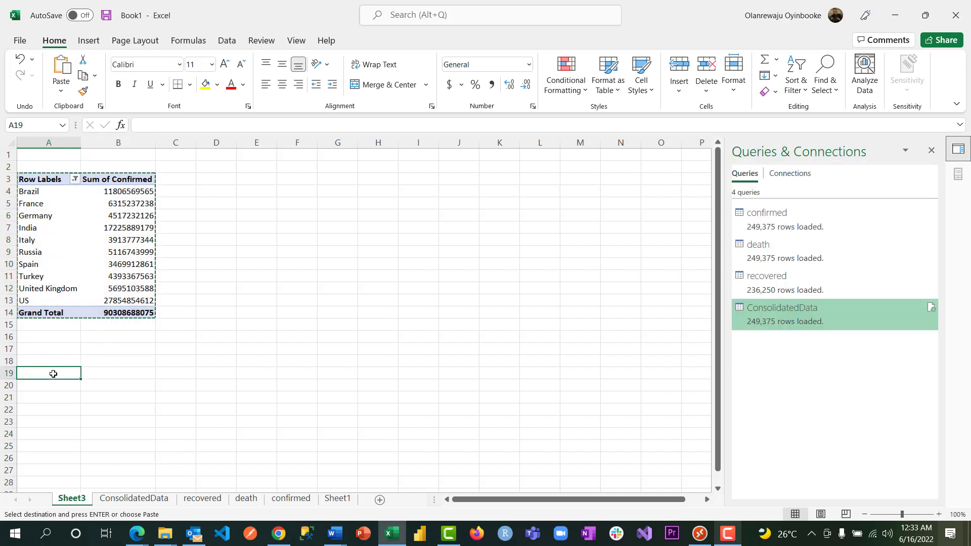
key("ctrl+v")
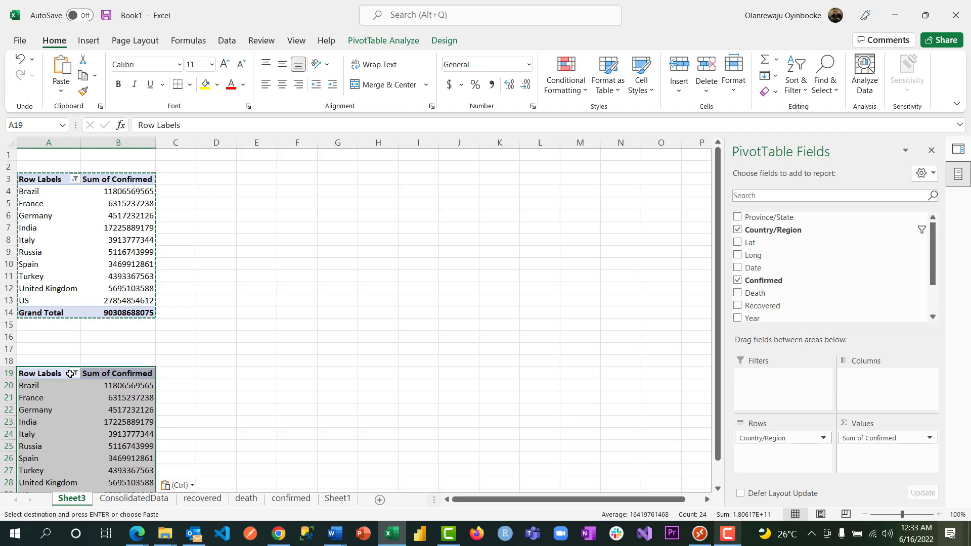
Switch the copy's filter to the Bottom 10 countries by Sum of Confirmed.
left_click(74, 374)
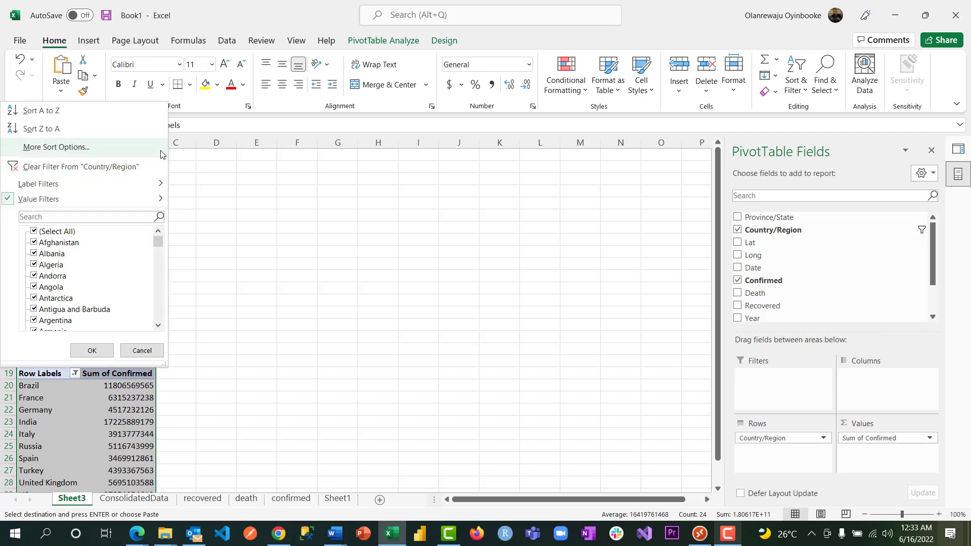
mouse_move(101, 199)
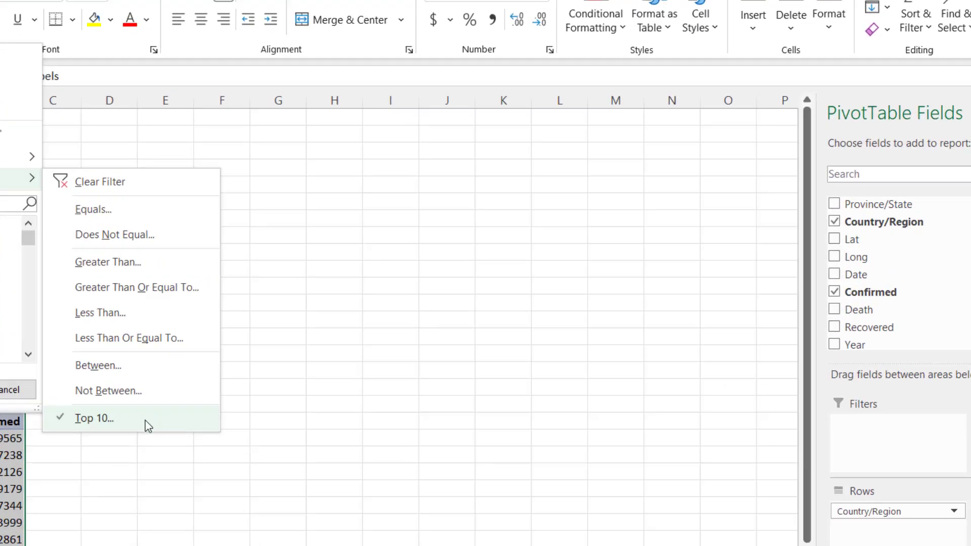
left_click(202, 372)
left_click(341, 234)
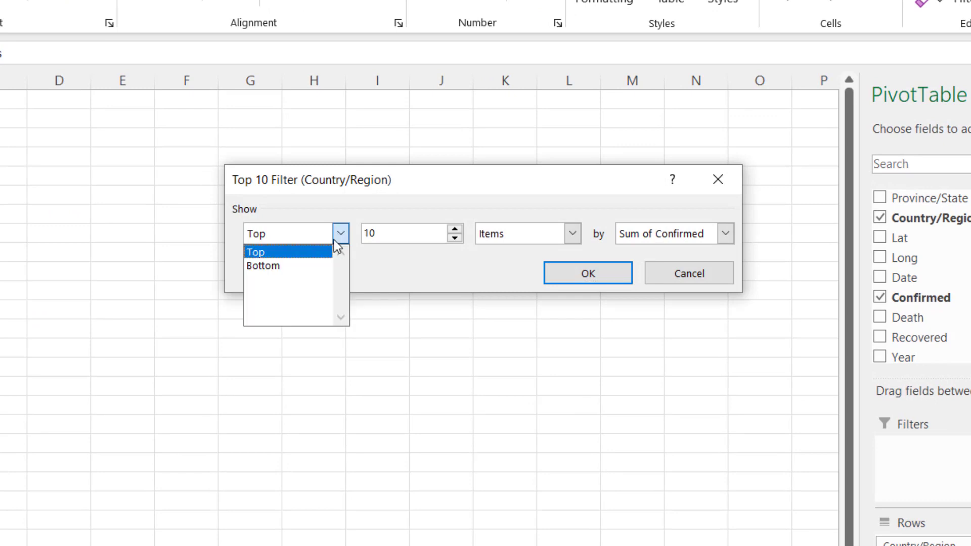
left_click(295, 263)
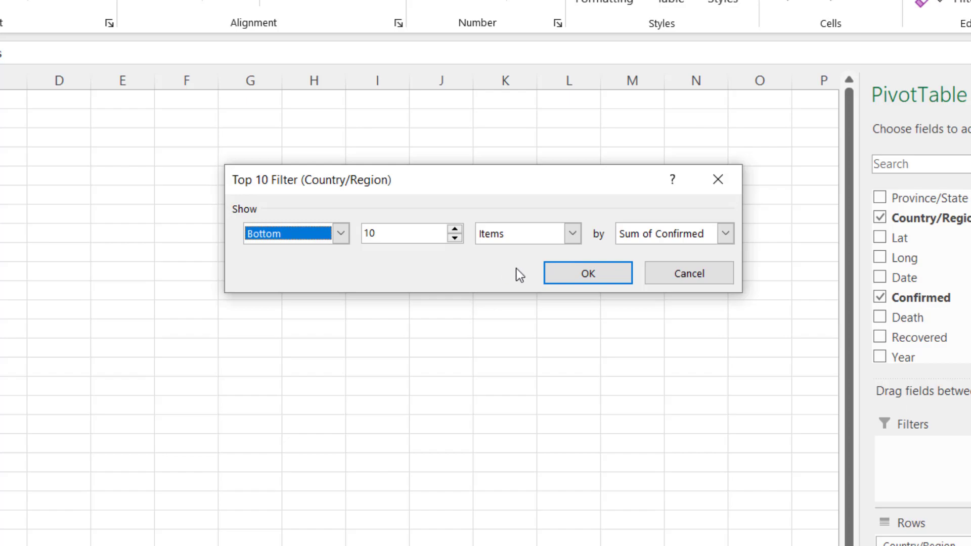
left_click(588, 273)
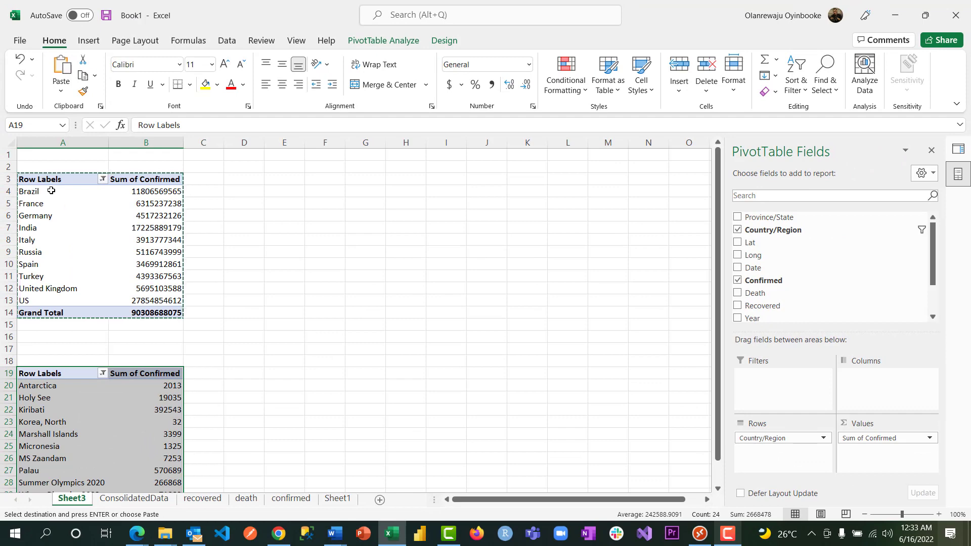
left_click_drag(51, 191, 48, 264)
left_click(47, 409)
scroll(47, 408, "down", 1)
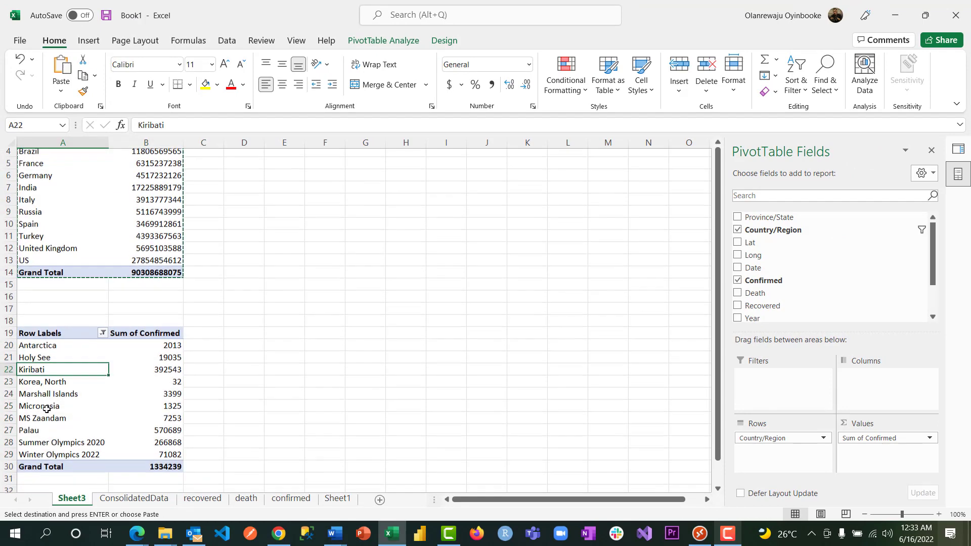
scroll(47, 407, "down", 2)
scroll(47, 407, "up", 3)
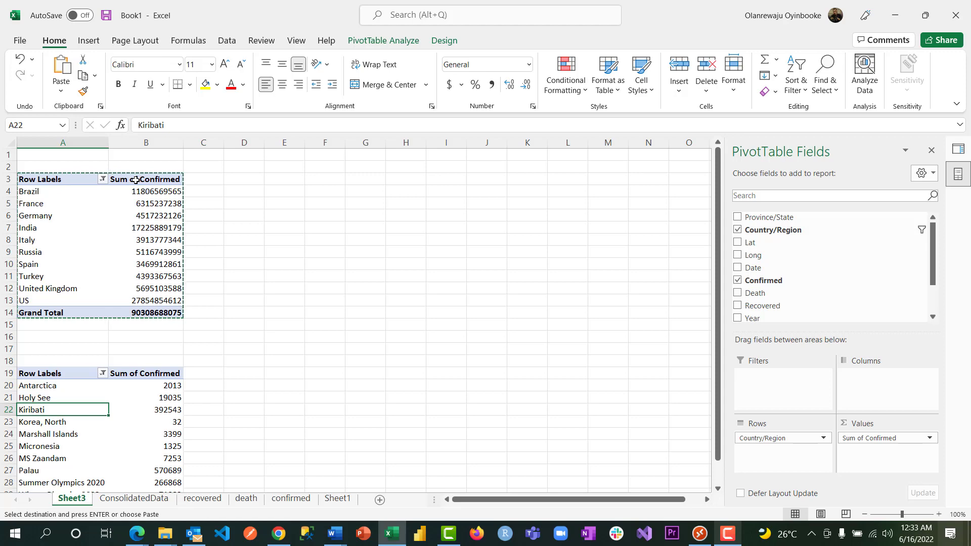
Rename the top pivot table to Top10Confirmed.
left_click(99, 210)
key("Up")
key("Up")
key("Up")
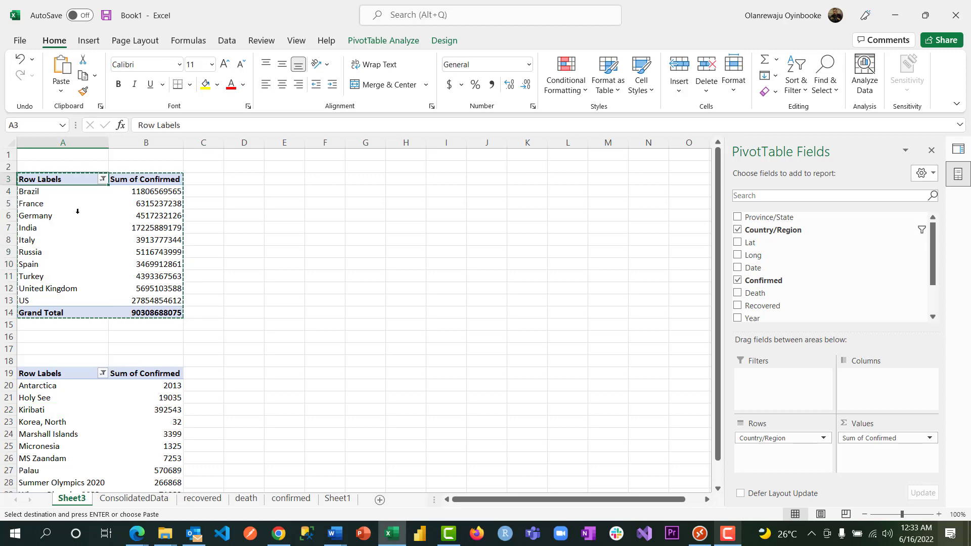
left_click(57, 193)
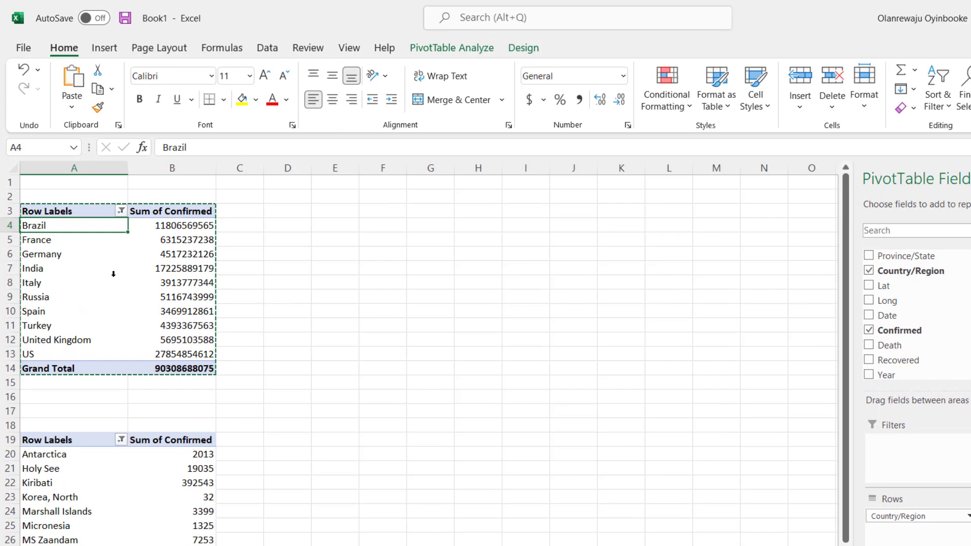
left_click(91, 240)
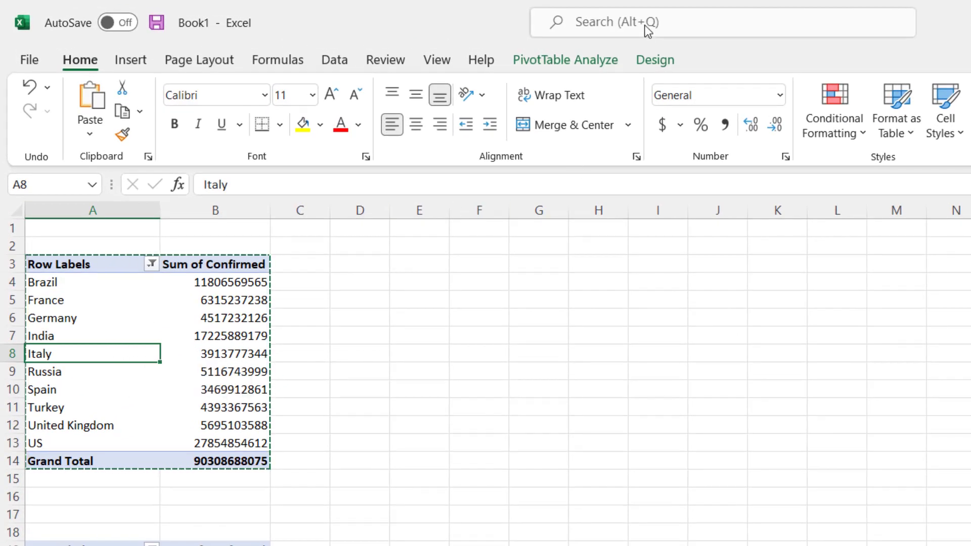
left_click(583, 64)
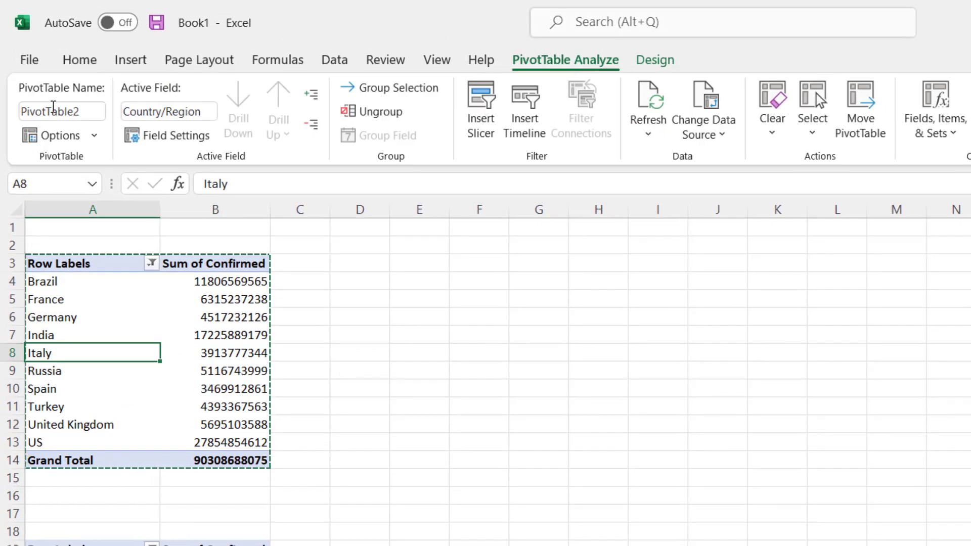
left_click(58, 112)
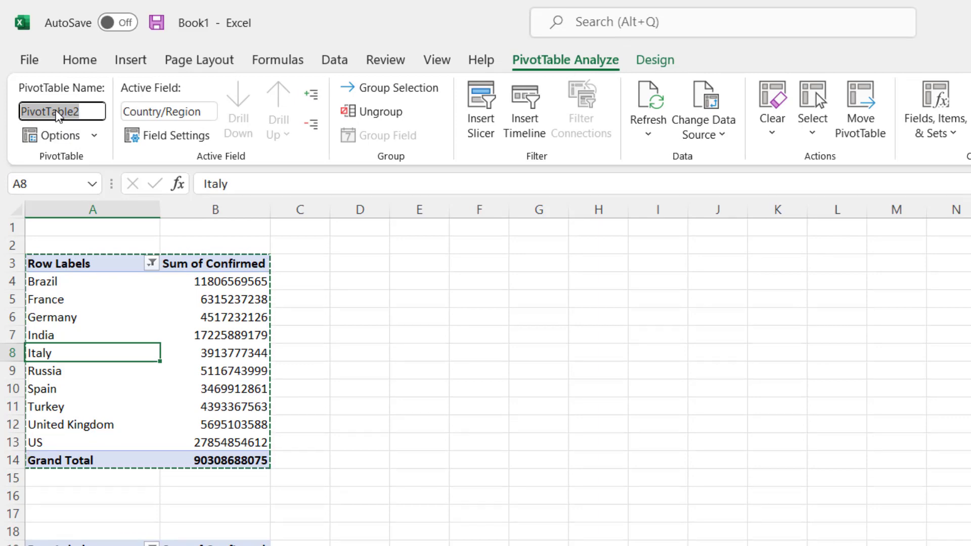
type("Top1")
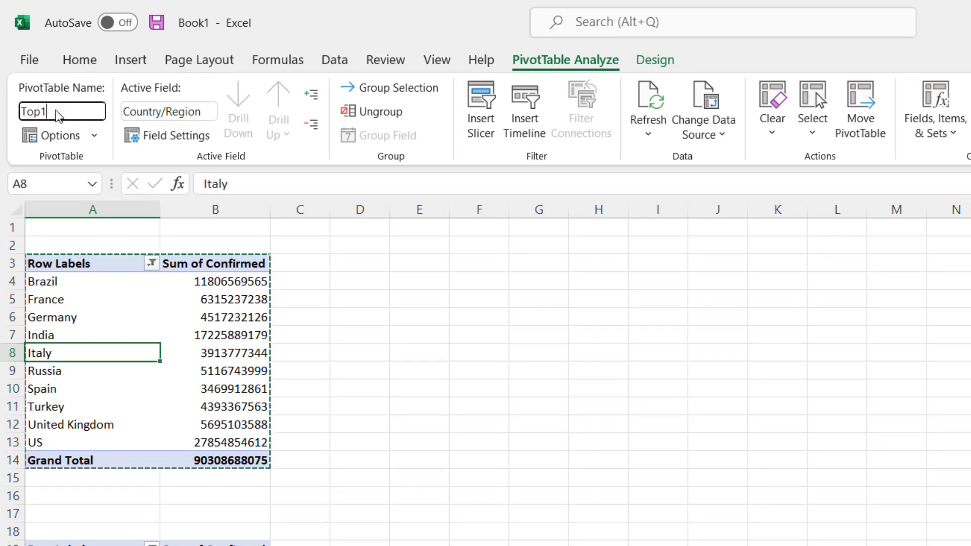
type("0Confirmed")
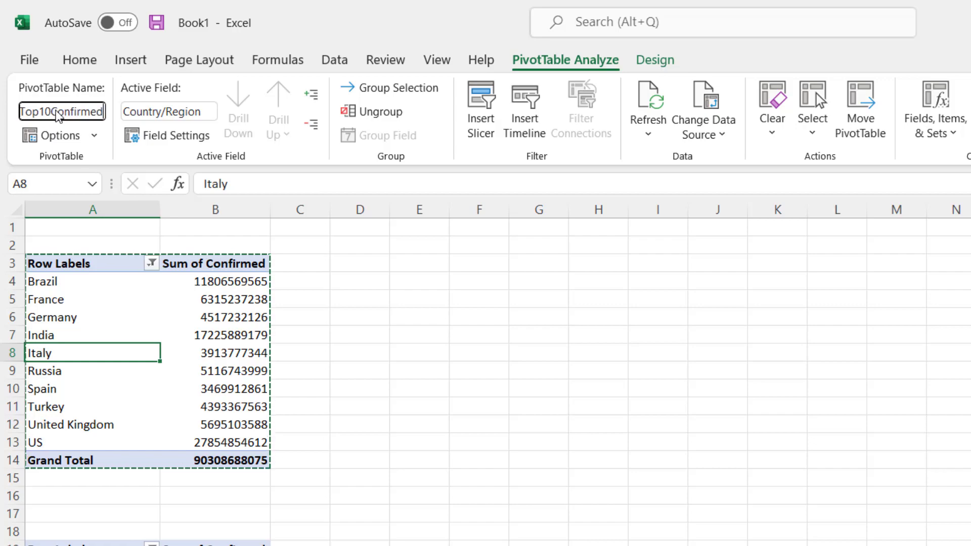
key("Return")
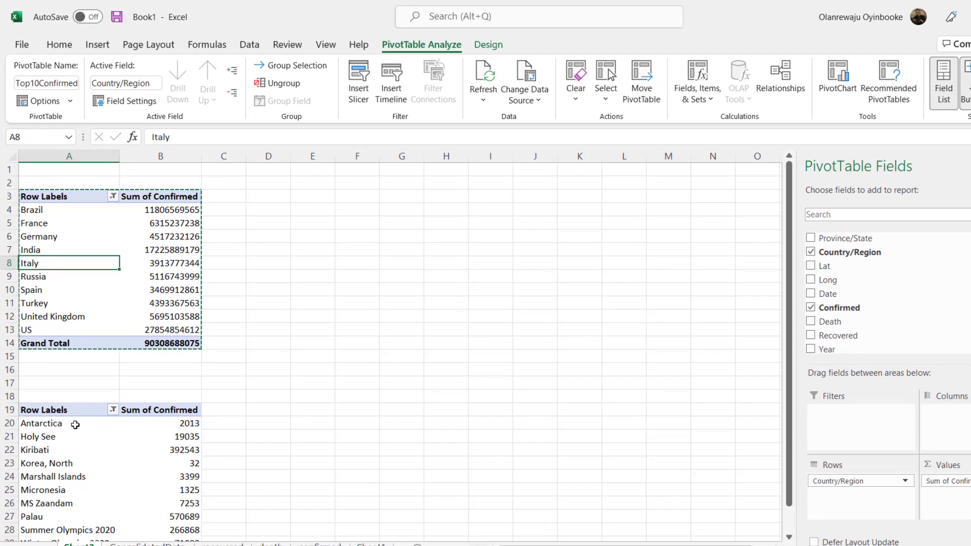
Rename the lower pivot table to the matching Bottom10Confirmed name.
left_click(76, 438)
left_click(61, 85)
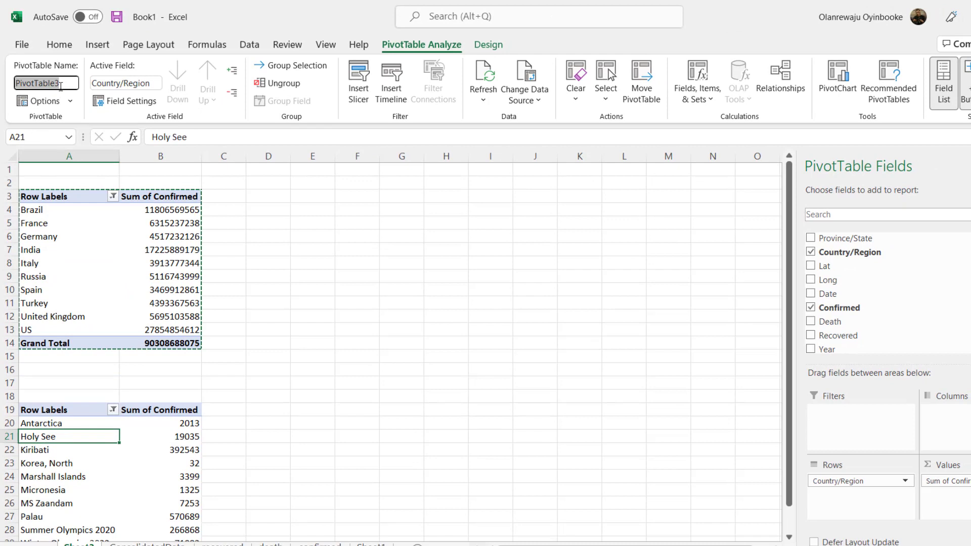
type("T")
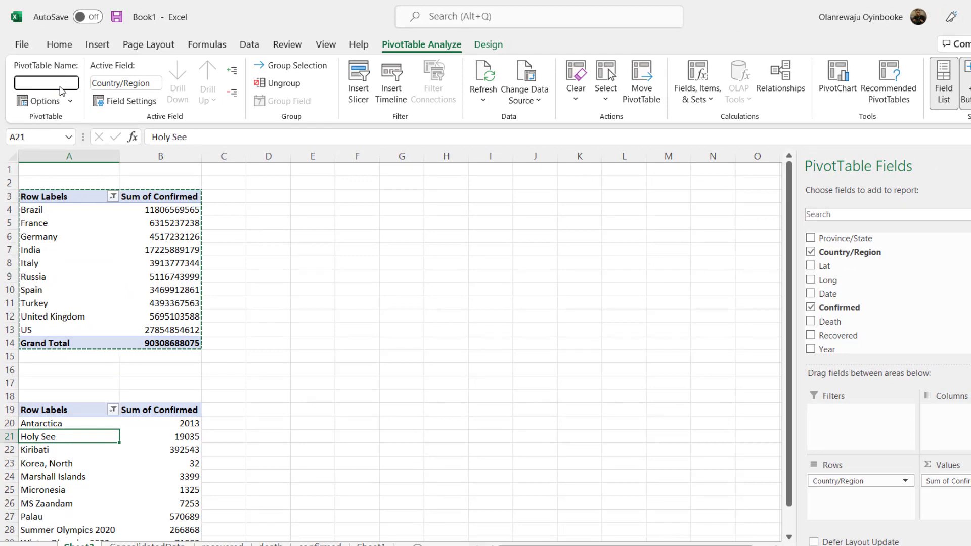
type("ottom10Confirmed")
key("Return")
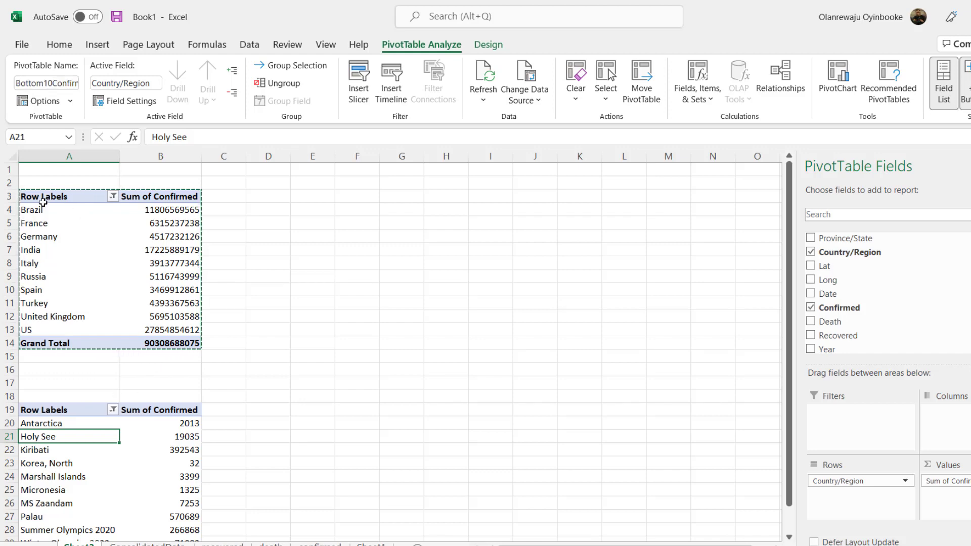
left_click_drag(43, 203, 170, 337)
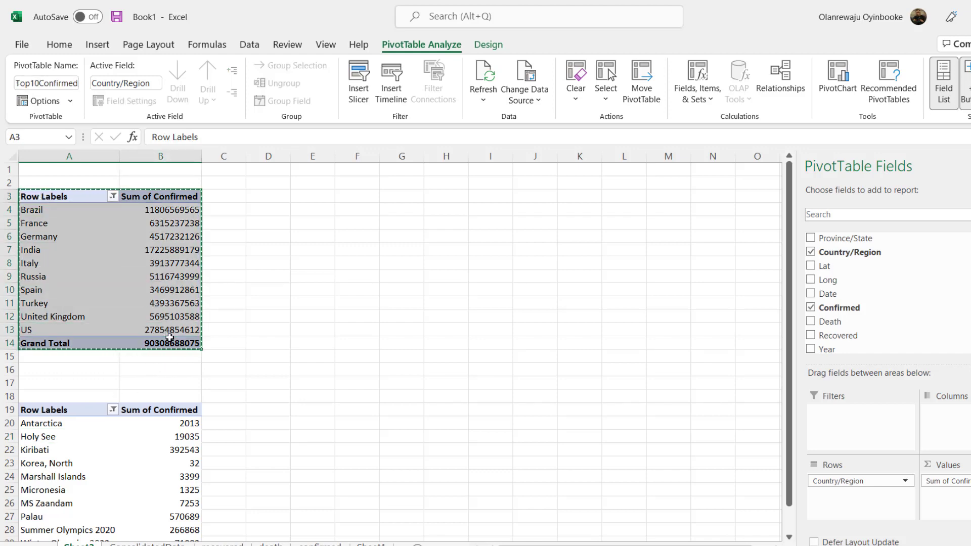
Remove Country/Region from Rows and add Death to Values for grand totals only.
left_click(395, 197)
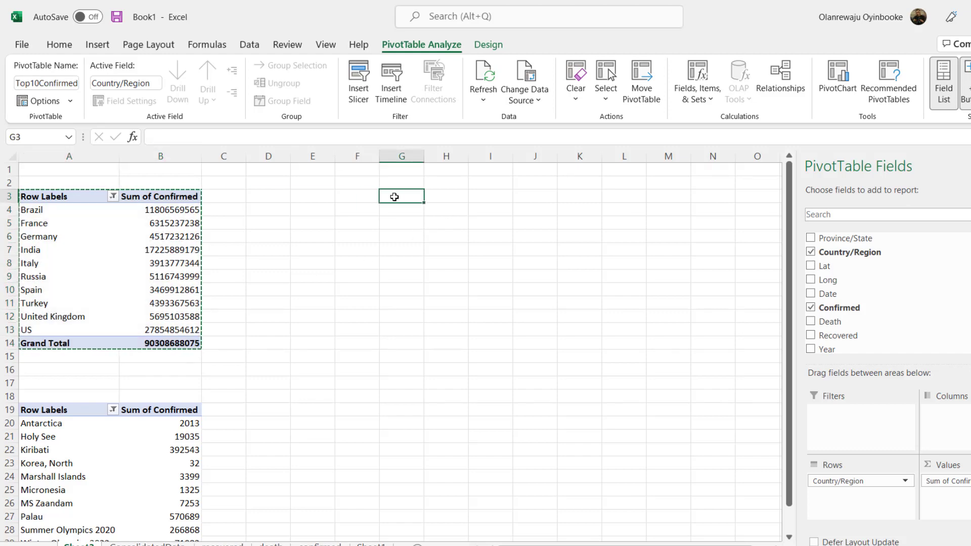
left_click(348, 197)
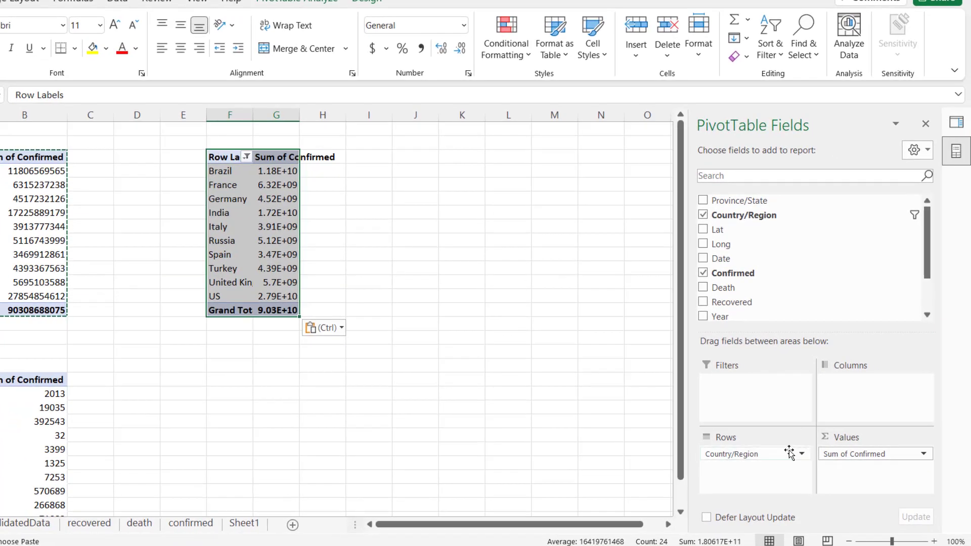
left_click_drag(791, 461, 838, 243)
left_click_drag(730, 288, 896, 475)
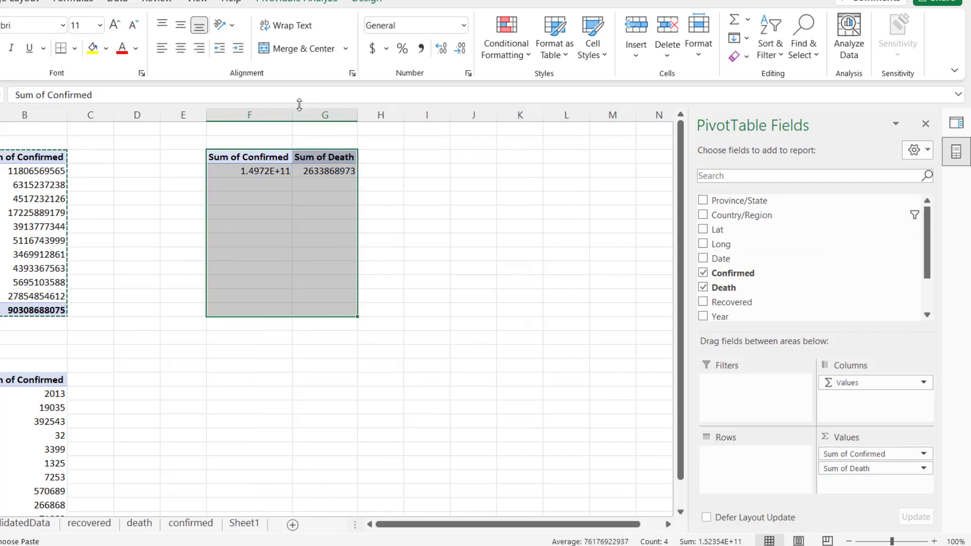
Widen column F and show the Confirmed total as a Number without decimals.
left_click_drag(293, 110, 354, 126)
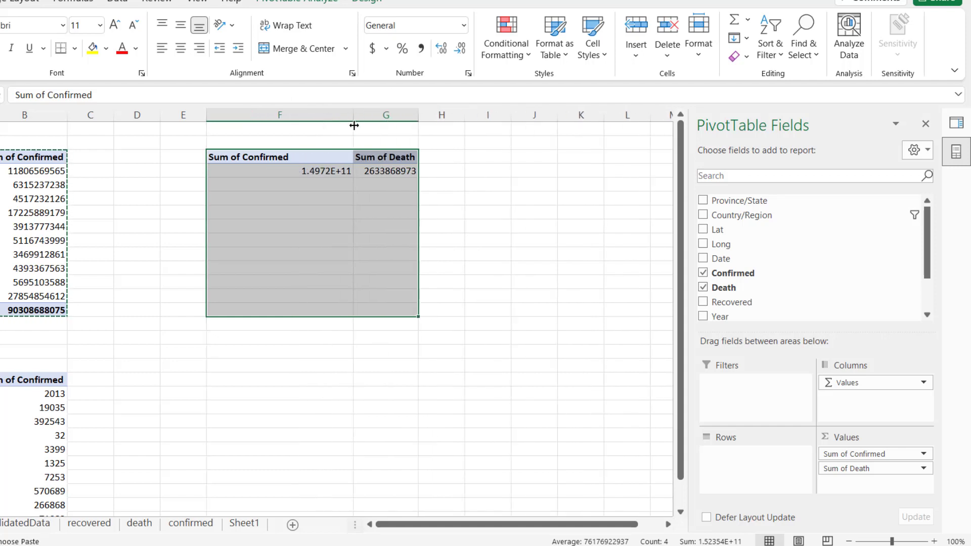
left_click(322, 171)
left_click(463, 25)
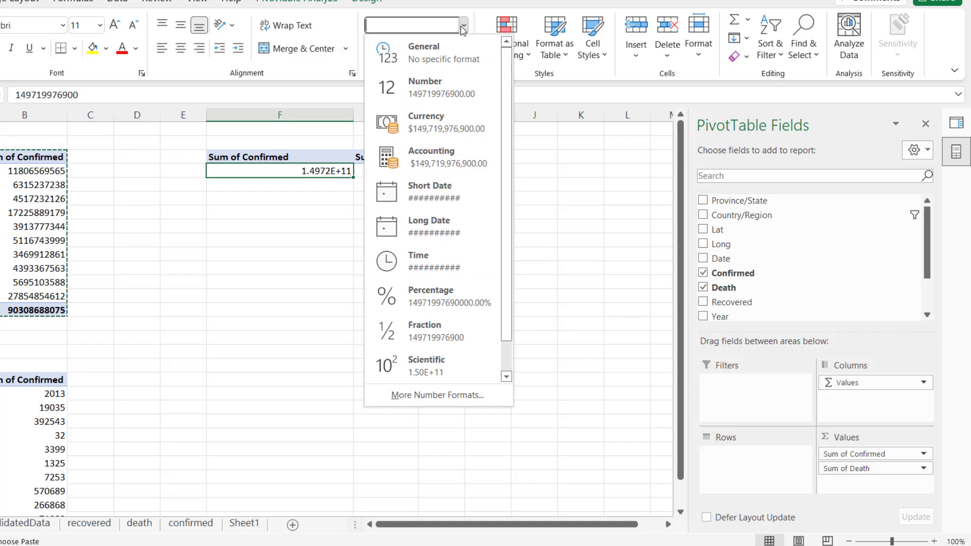
left_click(432, 85)
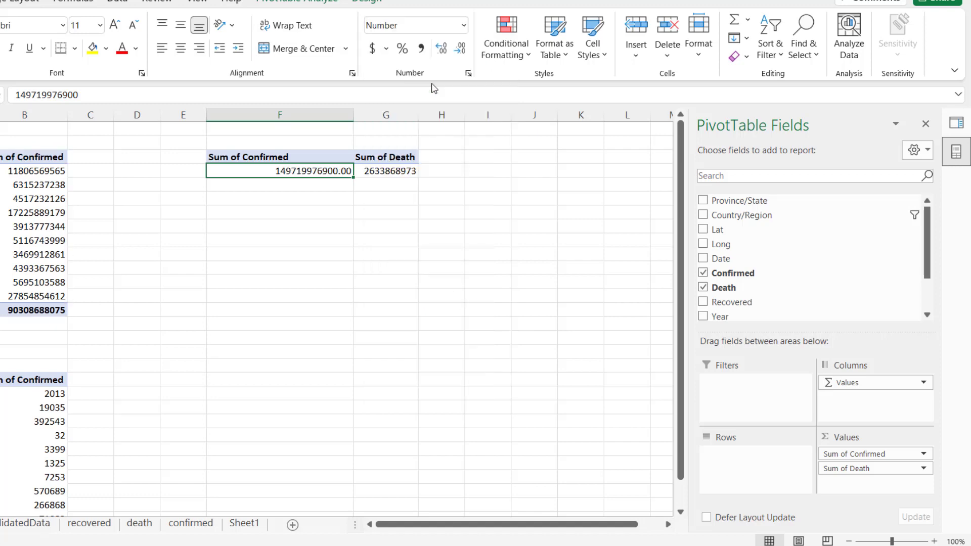
double_click(457, 52)
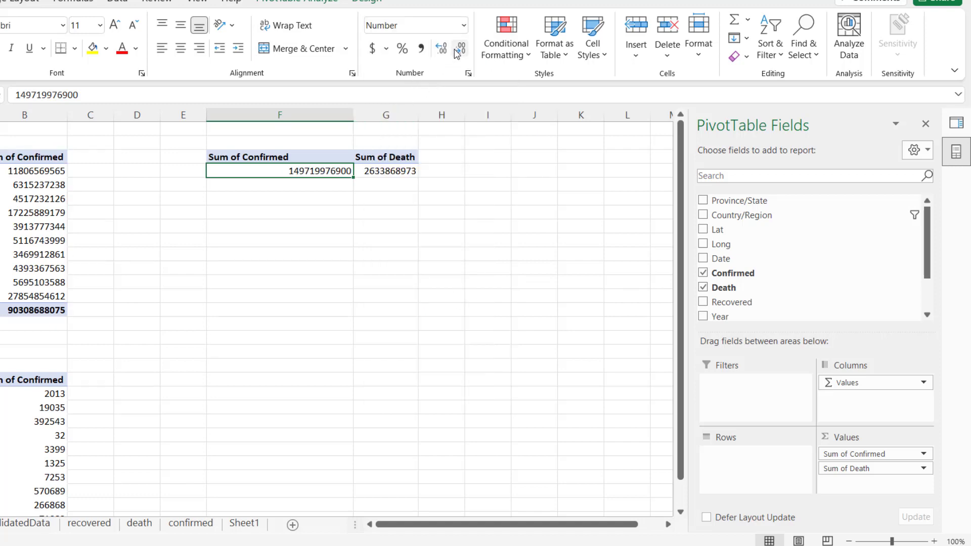
left_click(395, 171)
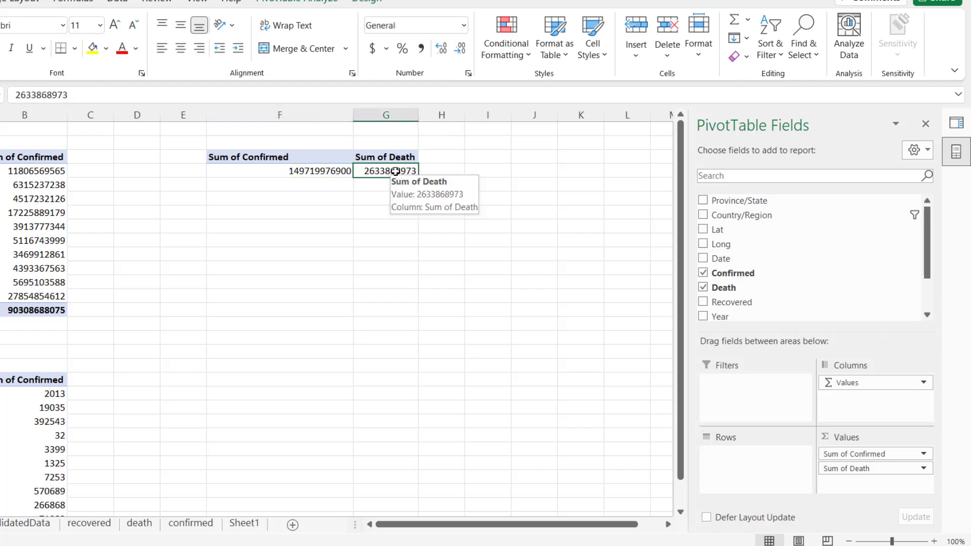
left_click(443, 171)
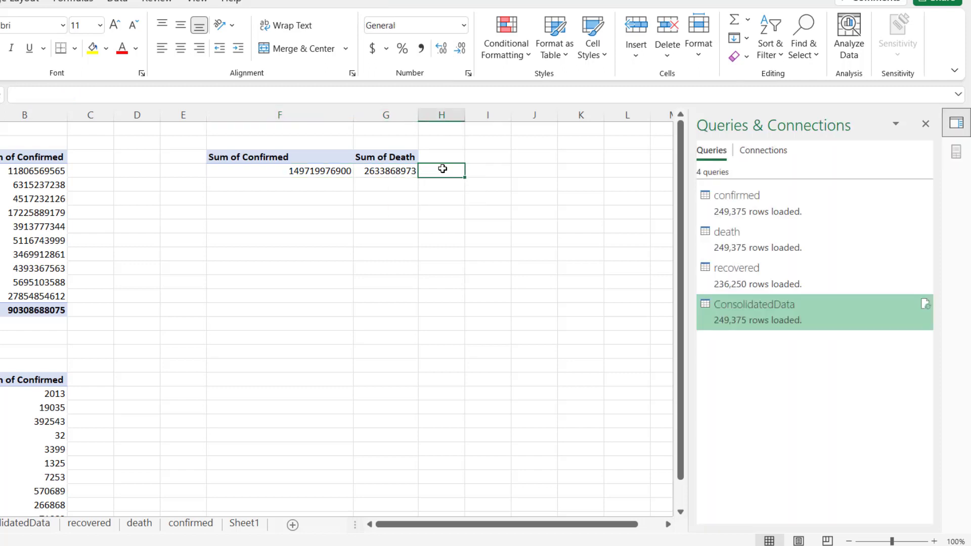
left_click(435, 157)
Add a Rate heading and enter a formula in H3 dividing Sum of Death by Sum of Confirmed.
type("Rate")
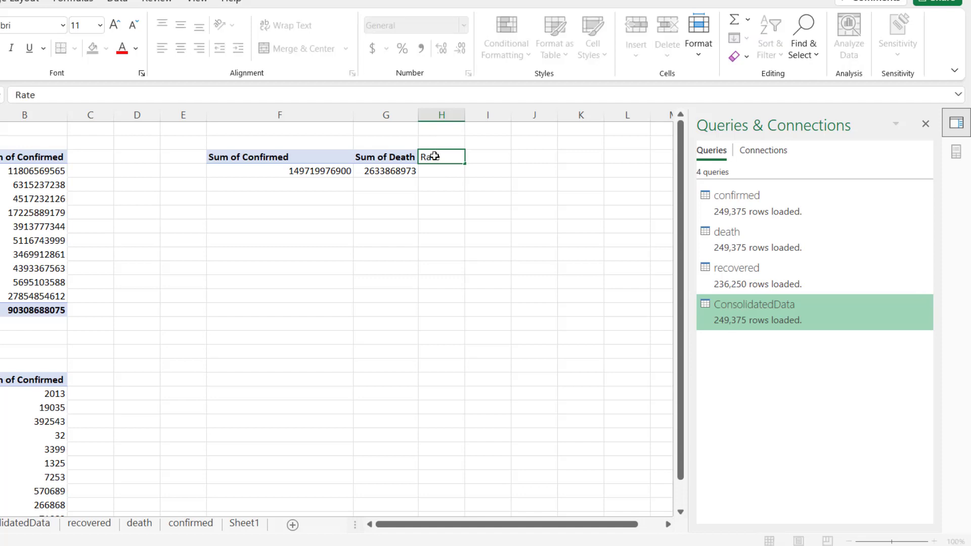
key("Return")
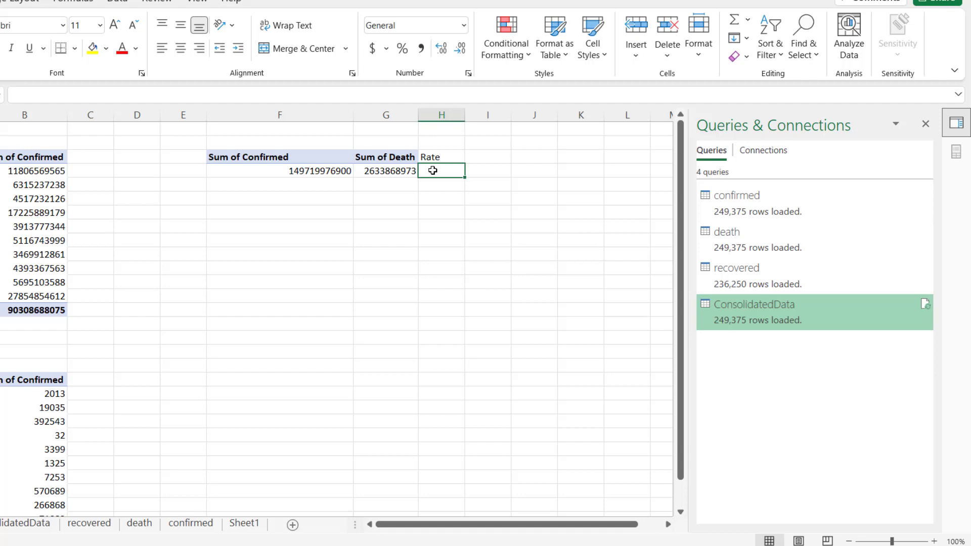
type("=")
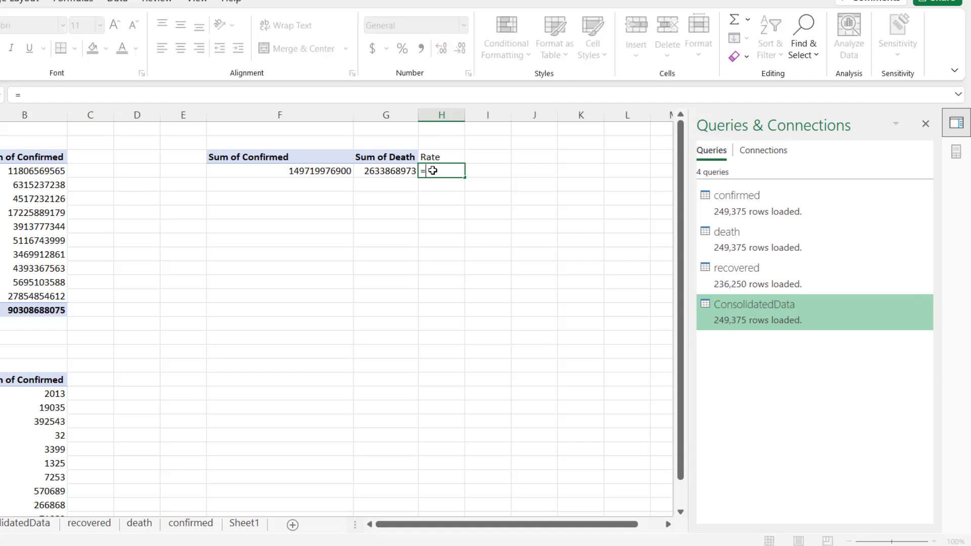
left_click(302, 168)
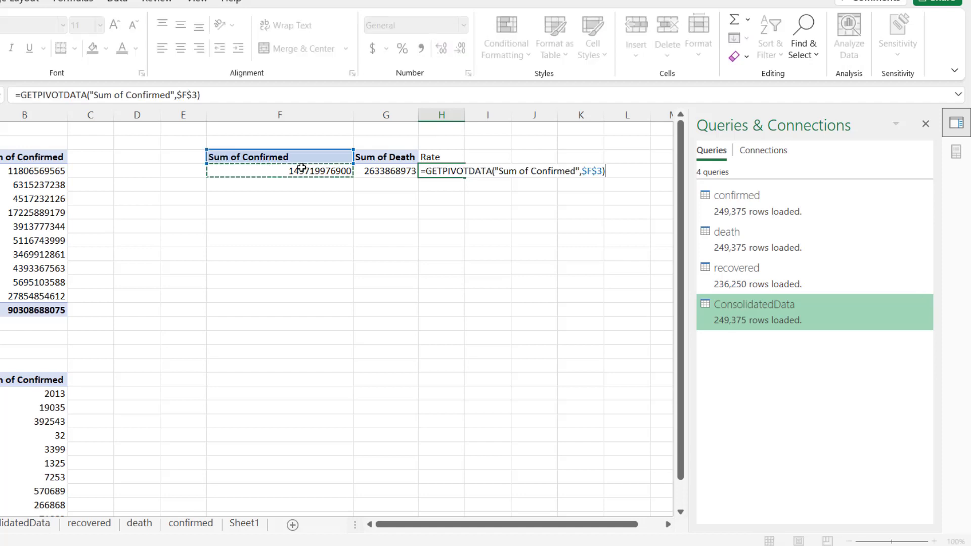
type("/")
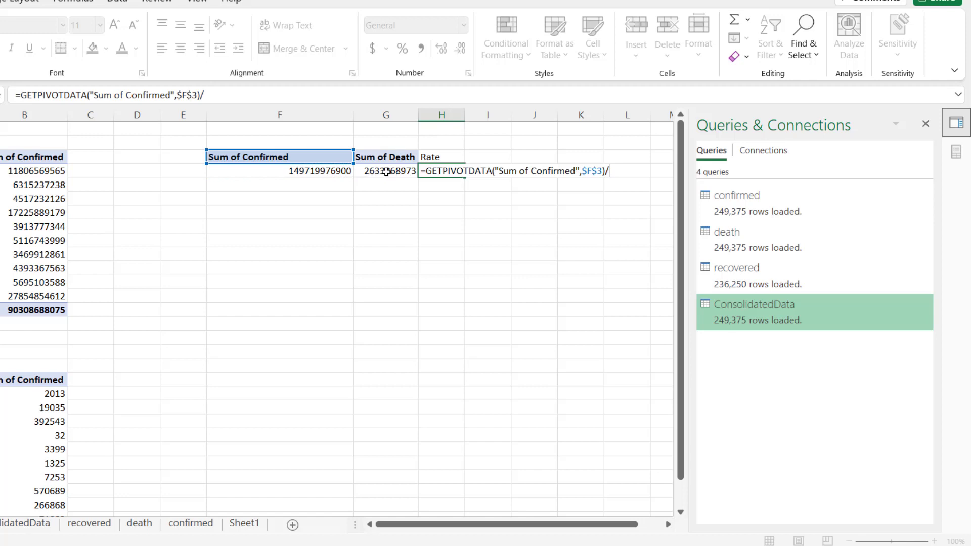
key("BackSpace")
key("BackSpace")
key("BackSpace")
key("BackSpace")
key("BackSpace")
key("BackSpace")
key("BackSpace")
key("BackSpace")
key("BackSpace")
key("BackSpace")
key("BackSpace")
key("BackSpace")
key("BackSpace")
key("BackSpace")
key("BackSpace")
key("BackSpace")
key("BackSpace")
key("BackSpace")
key("BackSpace")
key("BackSpace")
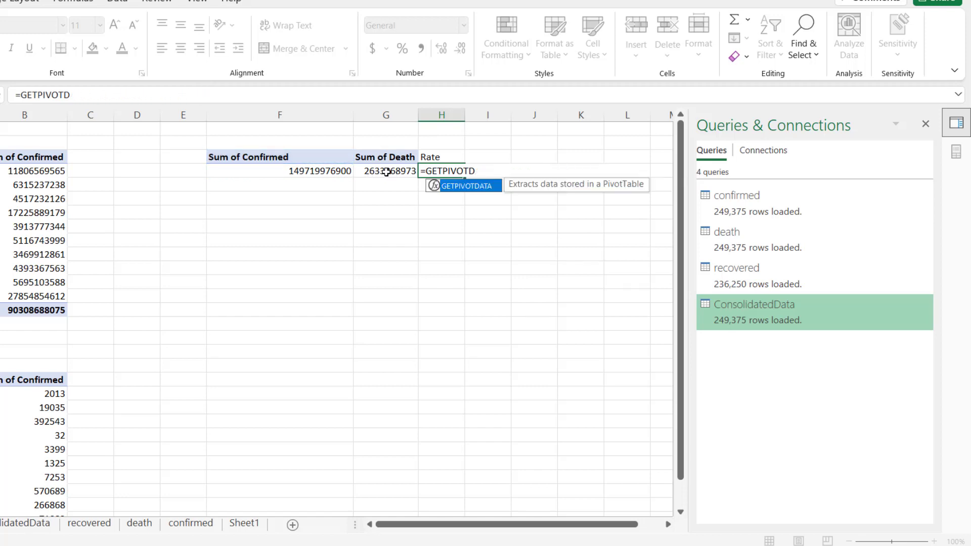
key("BackSpace")
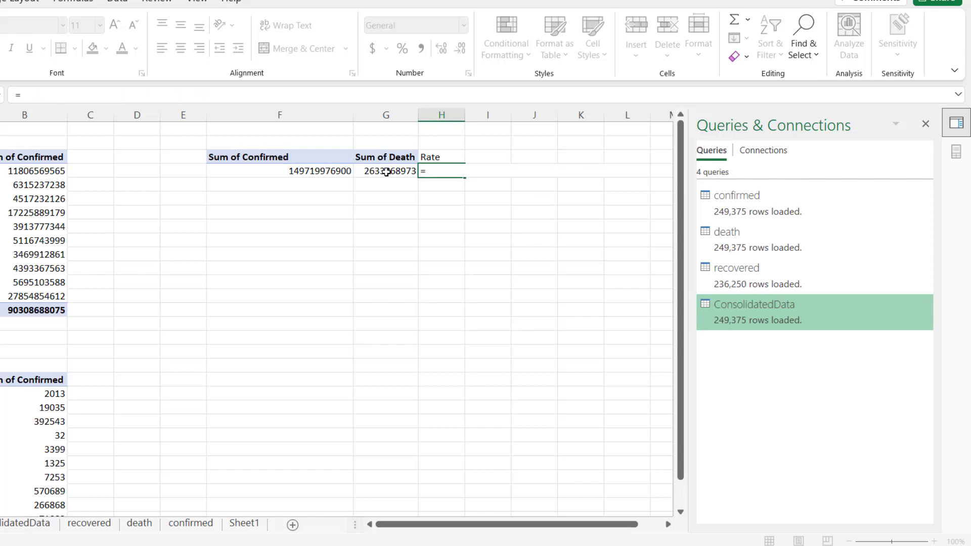
left_click(386, 172)
type("/")
left_click(329, 172)
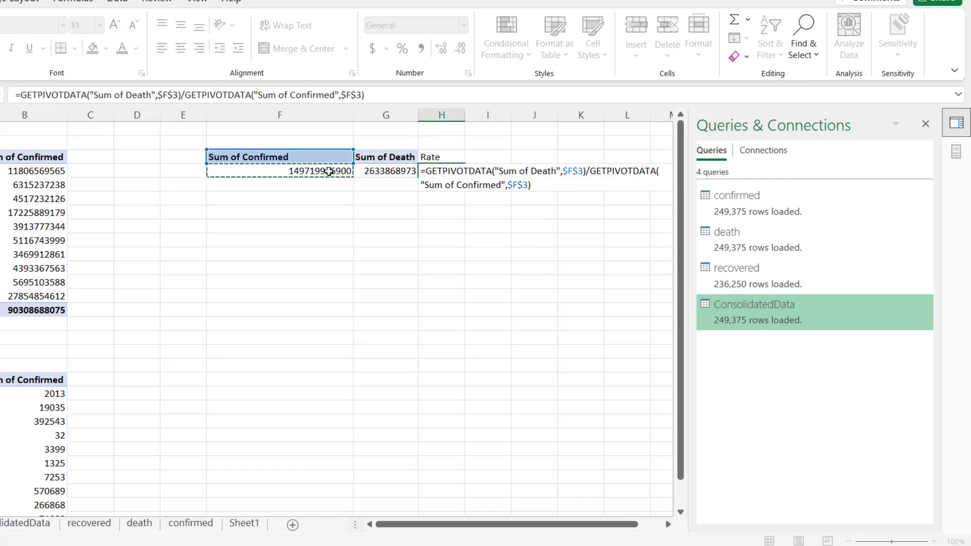
key("Return")
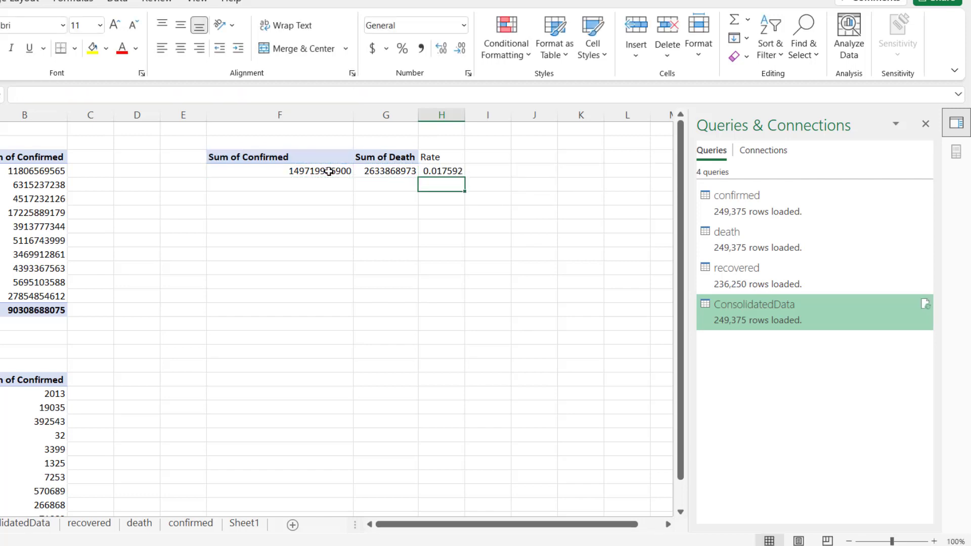
Show the rate as a percentage with two decimals (1.76%), widening columns G and H.
left_click(449, 170)
left_click(402, 51)
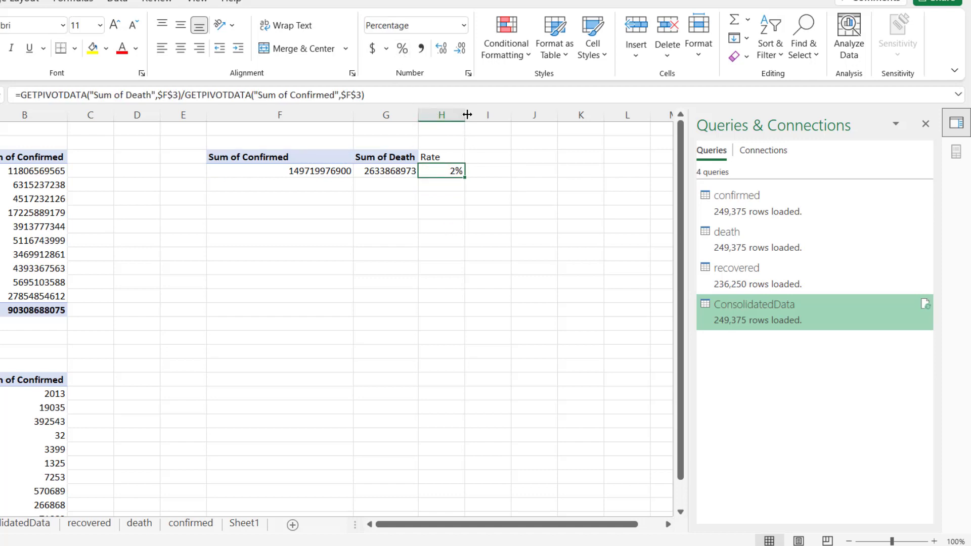
left_click_drag(468, 114, 478, 114)
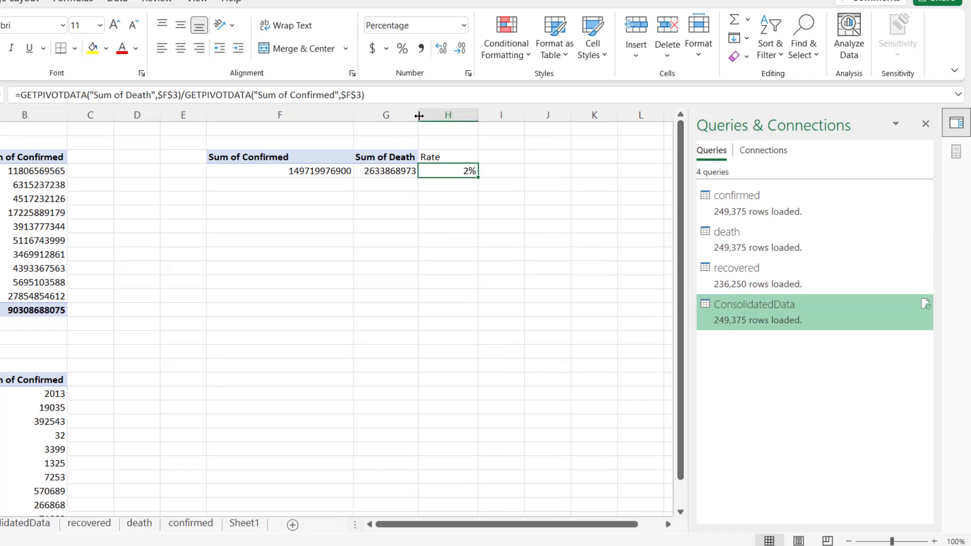
left_click_drag(418, 115, 434, 115)
left_click(464, 212)
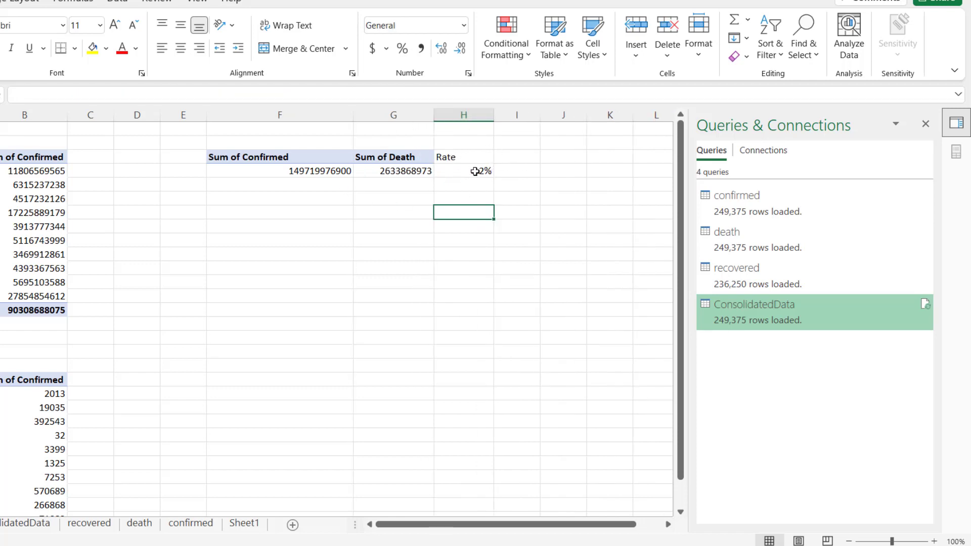
left_click(476, 171)
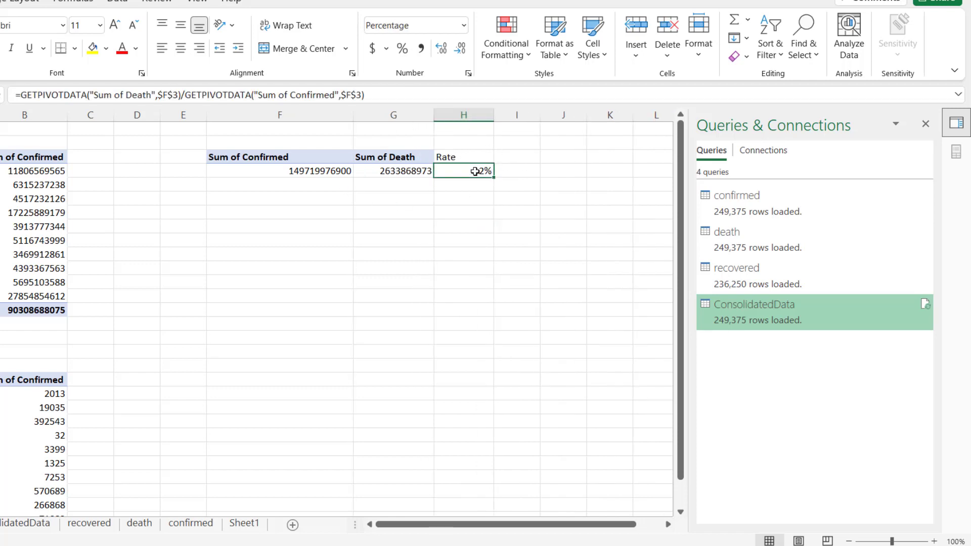
left_click(441, 49)
Copy the totals pivot and paste it at F10.
left_click_drag(239, 158, 369, 175)
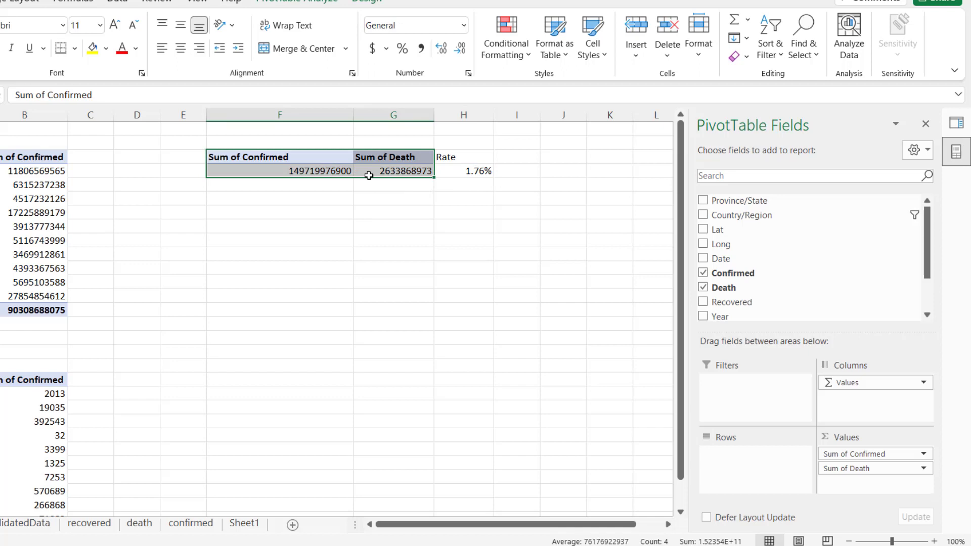
key("ctrl+c")
left_click(250, 269)
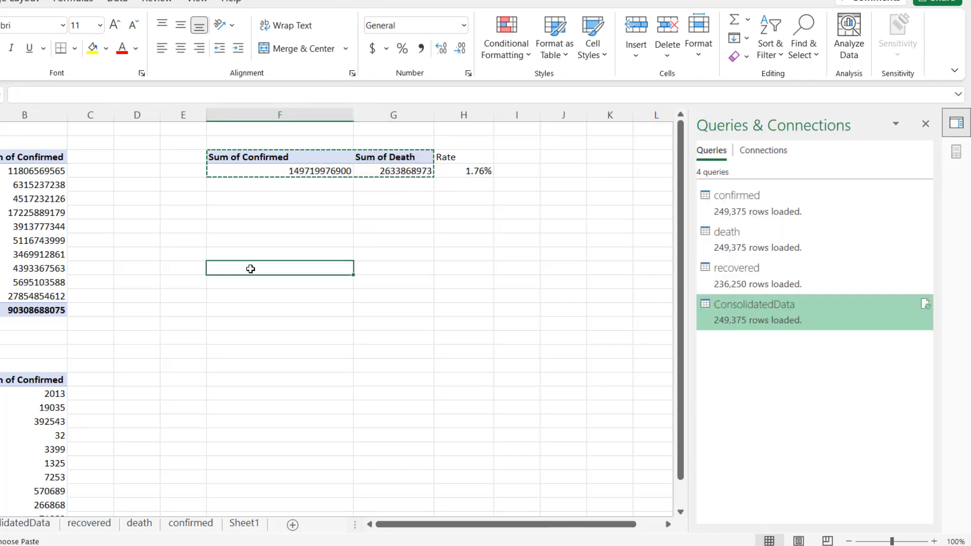
key("ctrl+v")
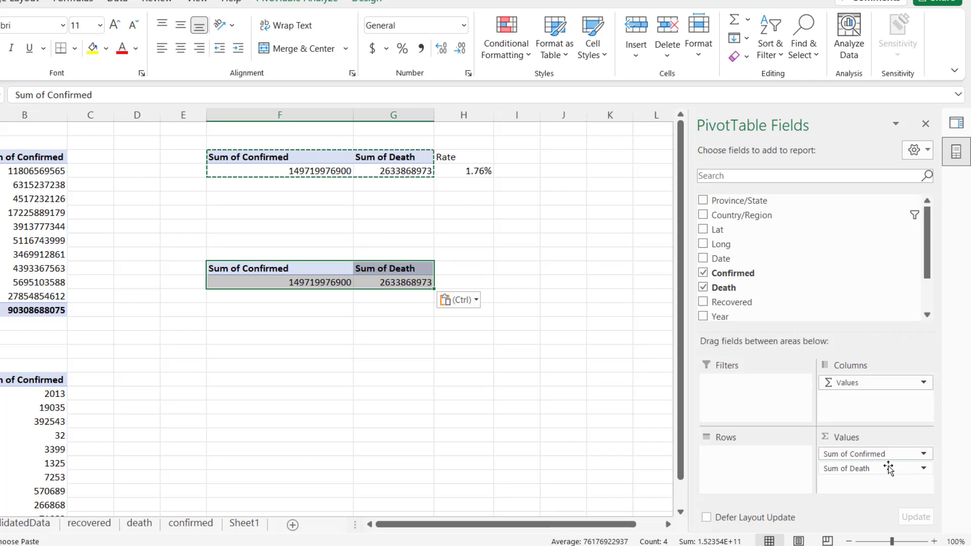
Remove Sum of Death from the copy and break Sum of Confirmed down by Year (2020–2022).
left_click_drag(889, 468, 880, 246)
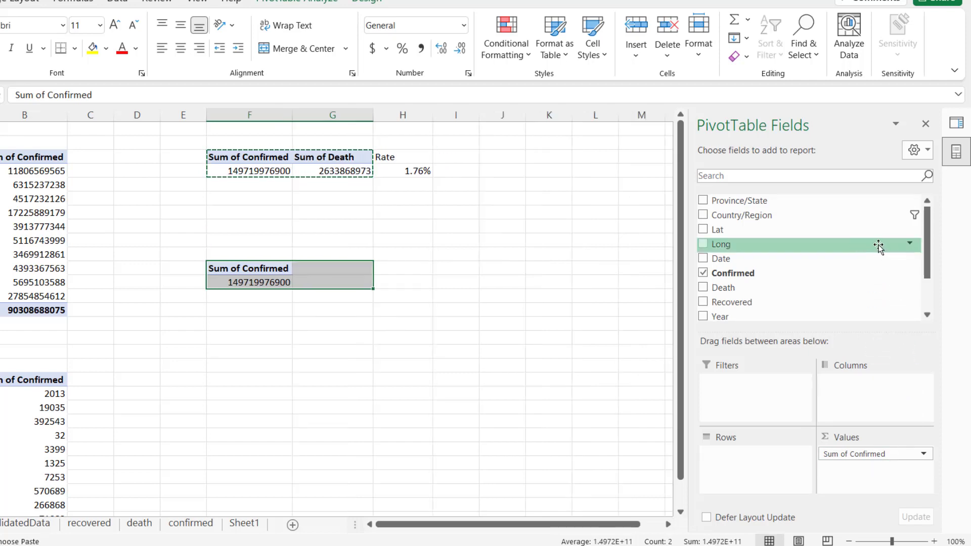
left_click_drag(724, 316, 763, 457)
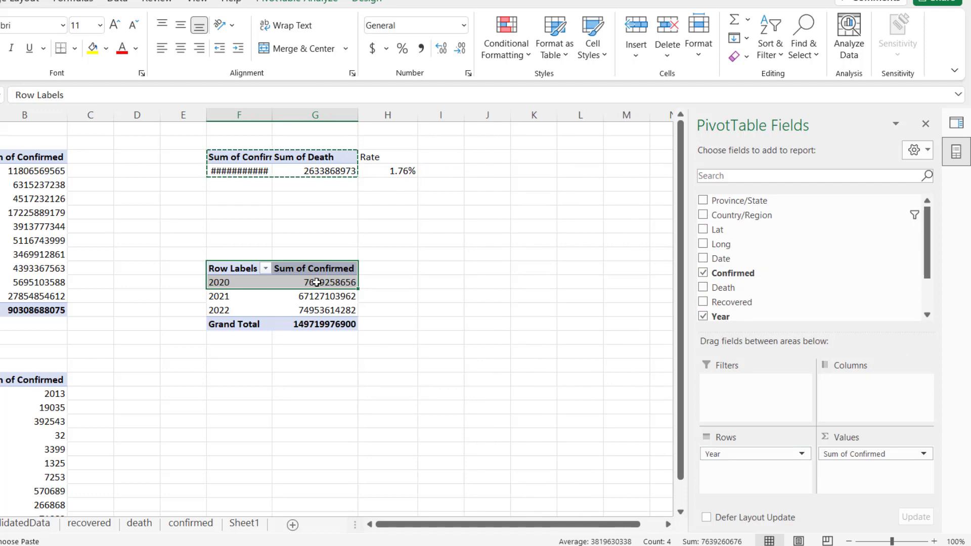
left_click(237, 279)
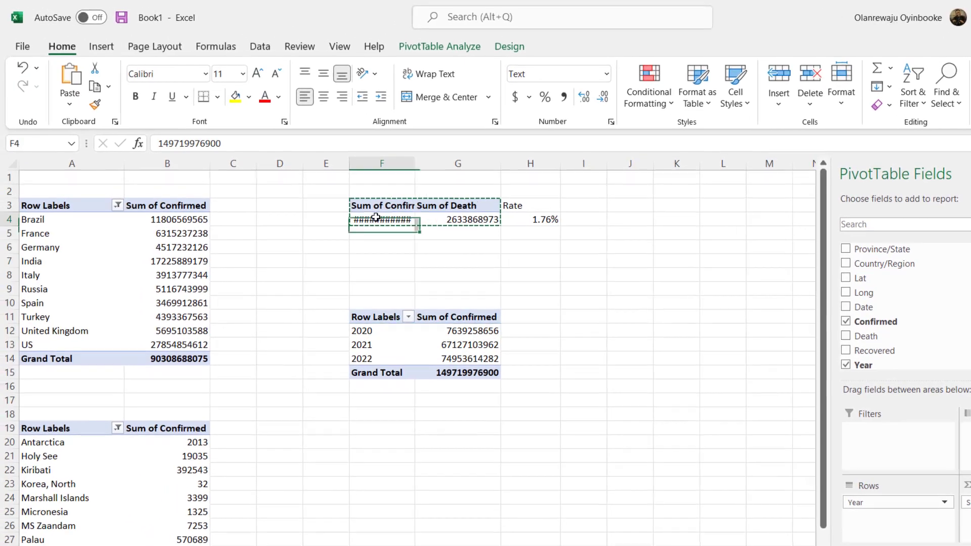
left_click(232, 168)
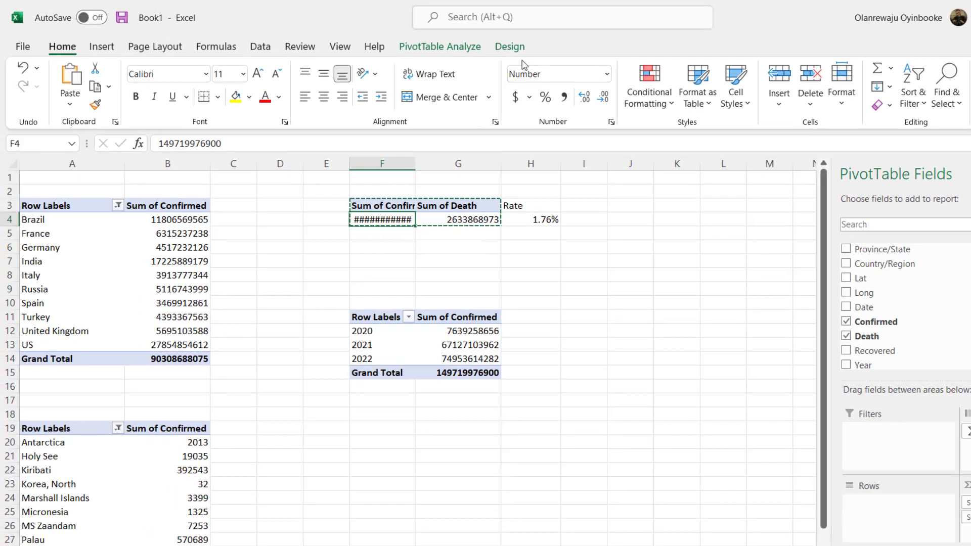
Rename the totals PivotTable 'TotalConfirmedD…' and the yearly PivotTable ConfirmedByYear.
left_click(440, 46)
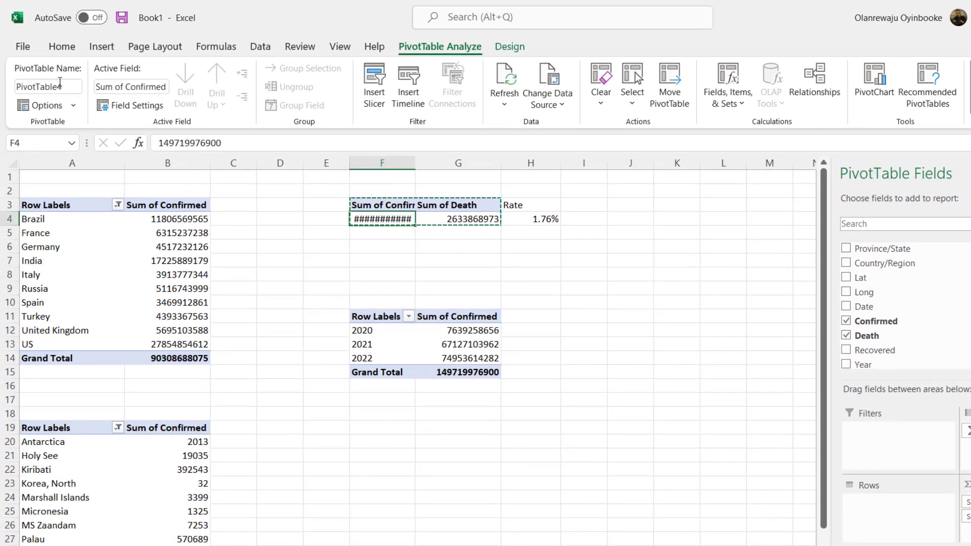
left_click(68, 88)
type("T")
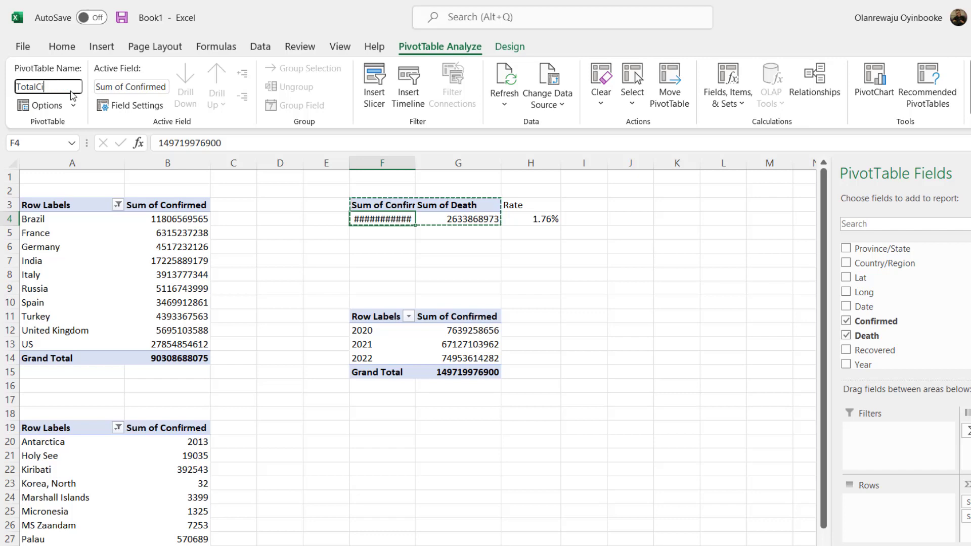
type("otalConfirmedD")
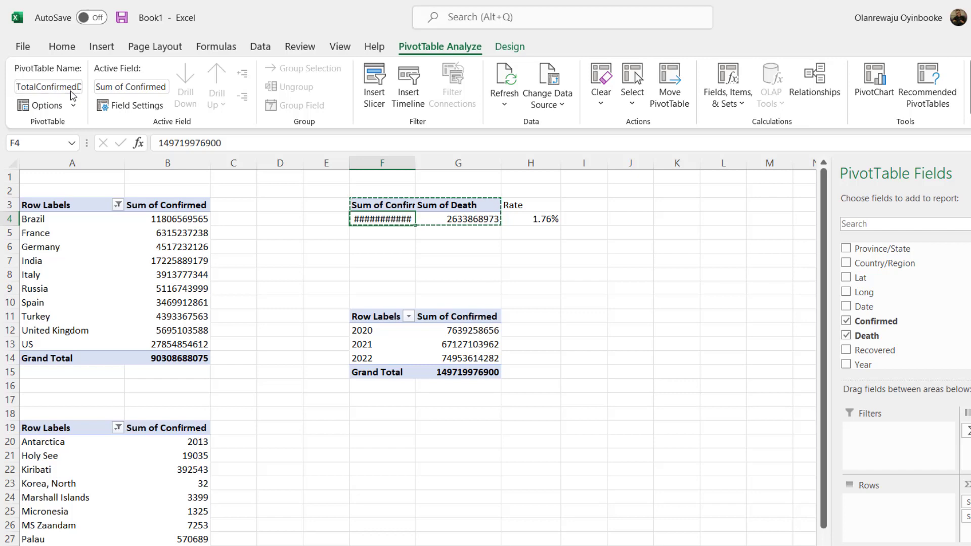
left_click(376, 337)
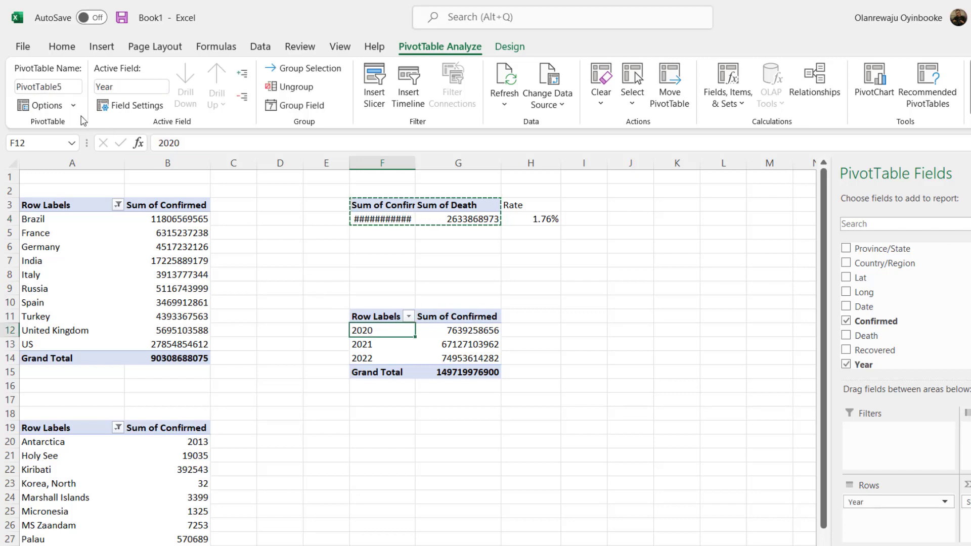
left_click(65, 85)
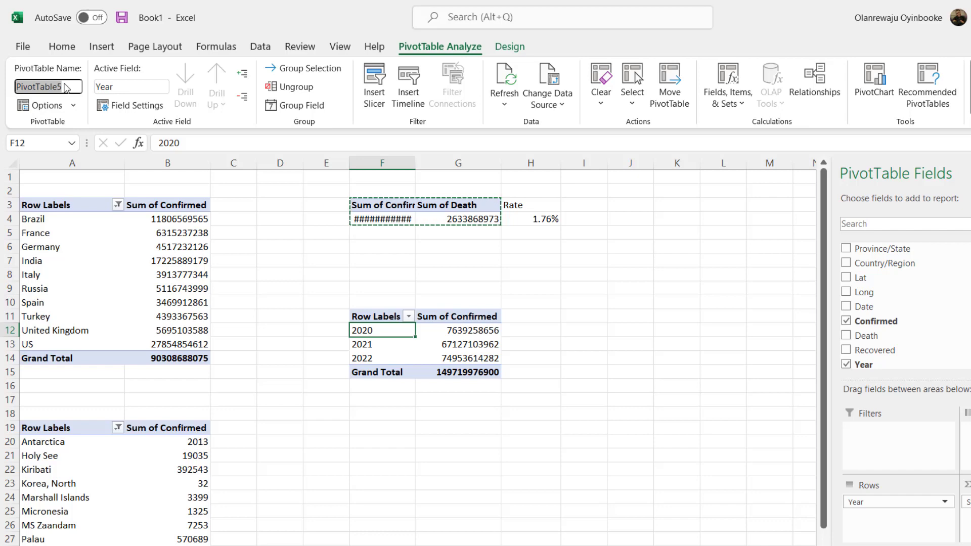
type("ConfirmedByYea")
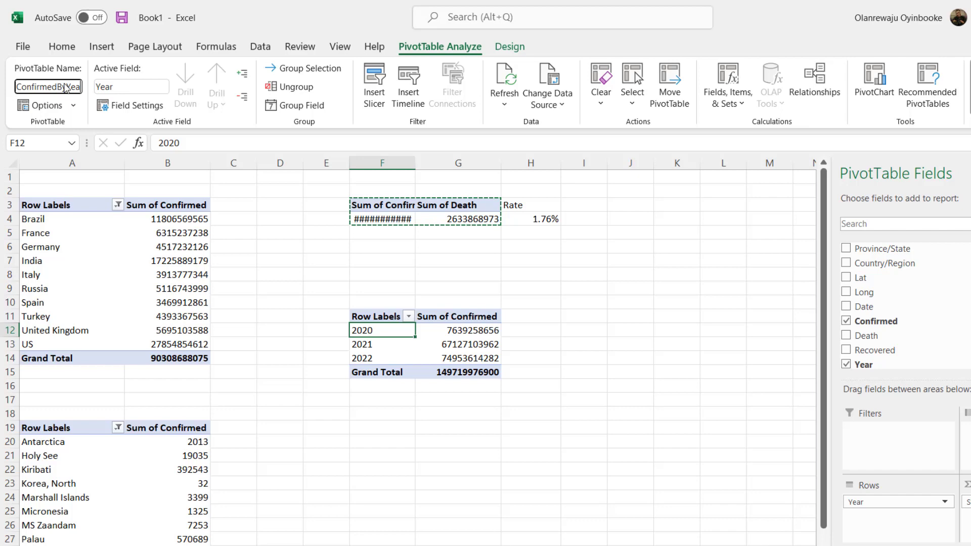
key("Return")
Copy the whole yearly PivotTable F11:G15.
left_click(417, 357)
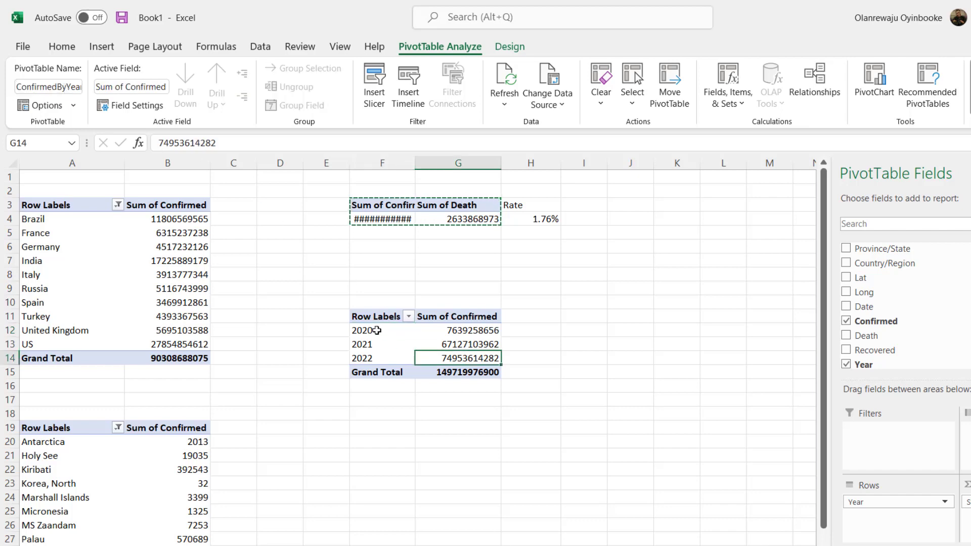
left_click_drag(365, 318, 456, 371)
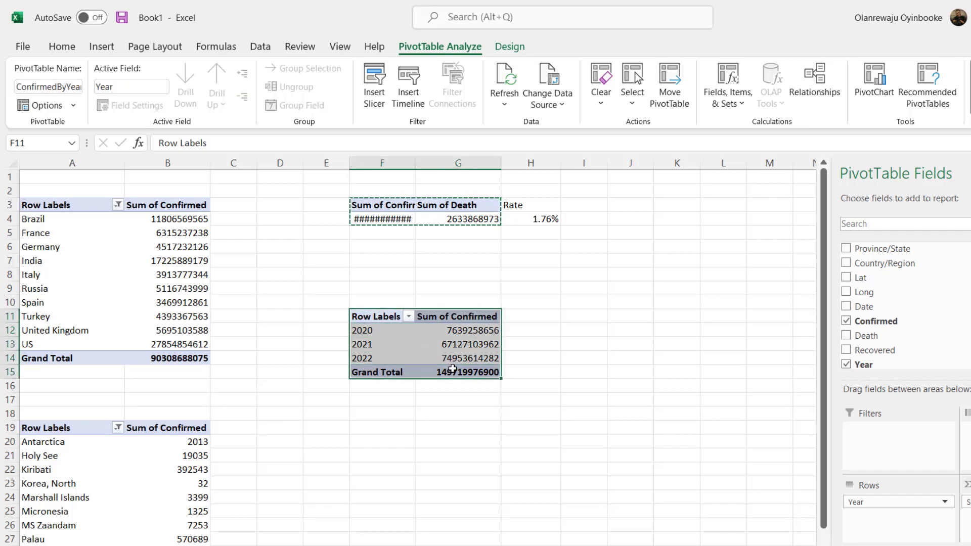
key("ctrl+c")
Paste the yearly PivotTable at F20 and replace Year with Month in Rows.
left_click(373, 445)
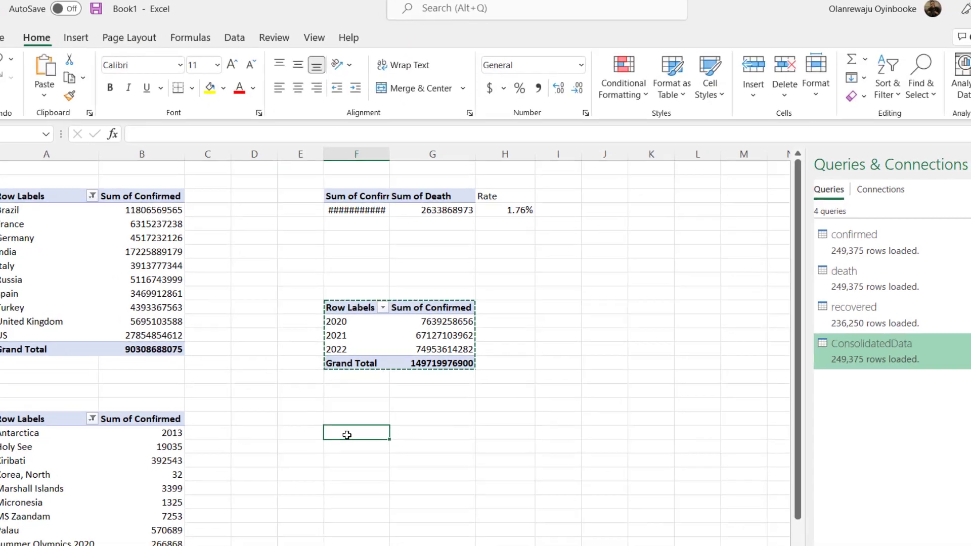
key("ctrl+v")
left_click(241, 398)
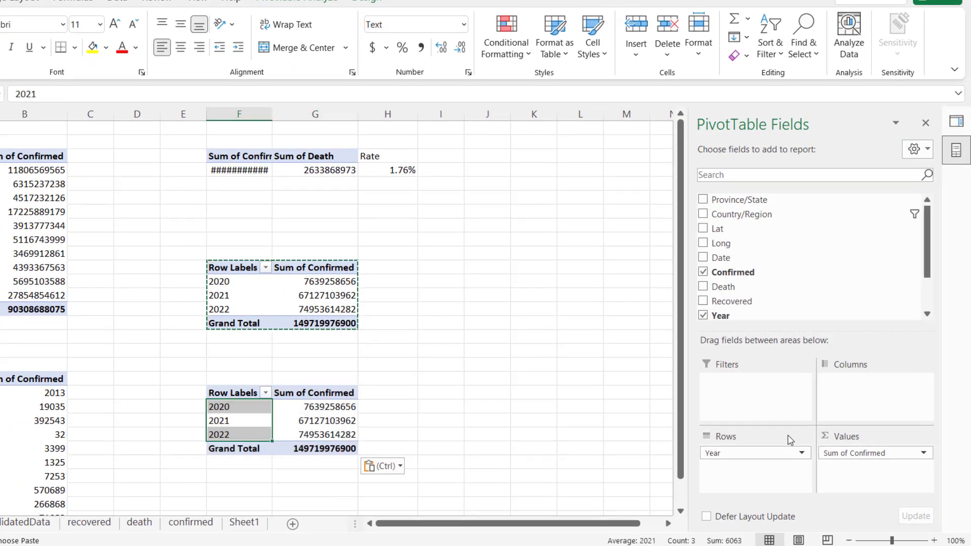
left_click_drag(784, 454, 819, 244)
scroll(818, 241, "down", 2)
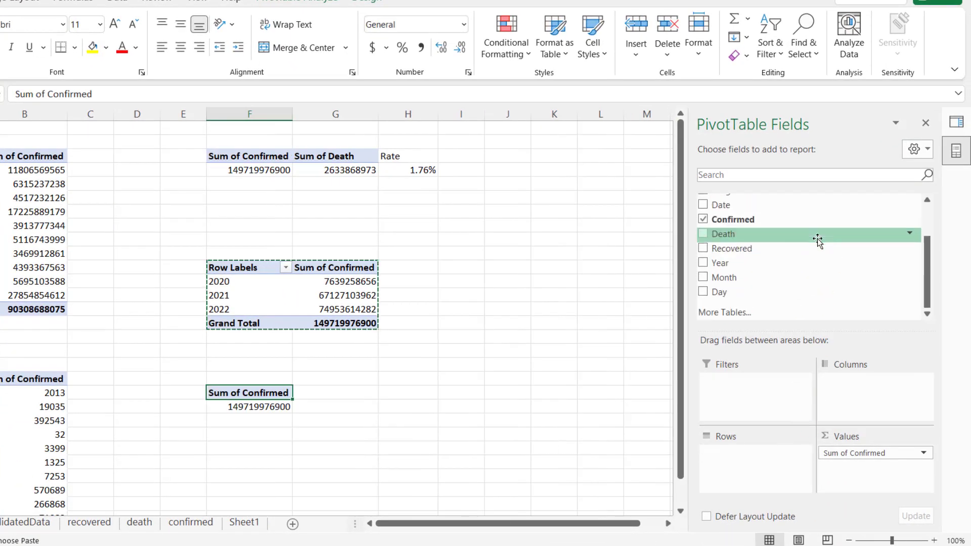
left_click_drag(728, 278, 747, 475)
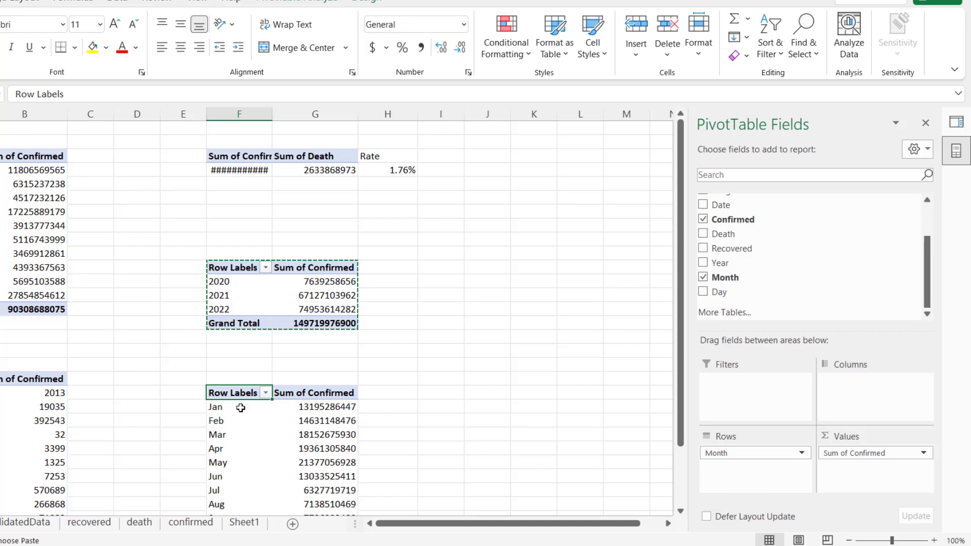
Name the monthly PivotTable ConfirmedByMonth and widen column F so the total confirmed shows.
left_click(240, 408)
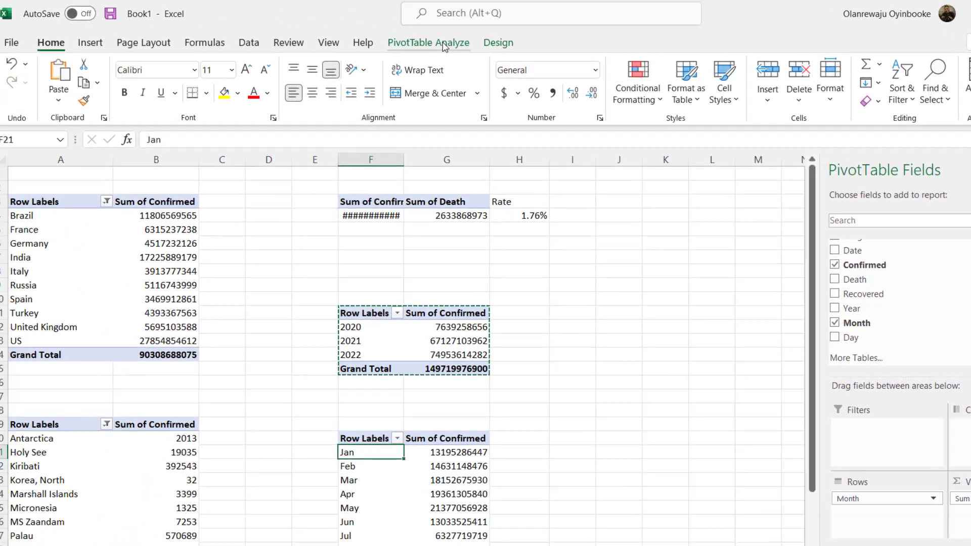
left_click(297, 0)
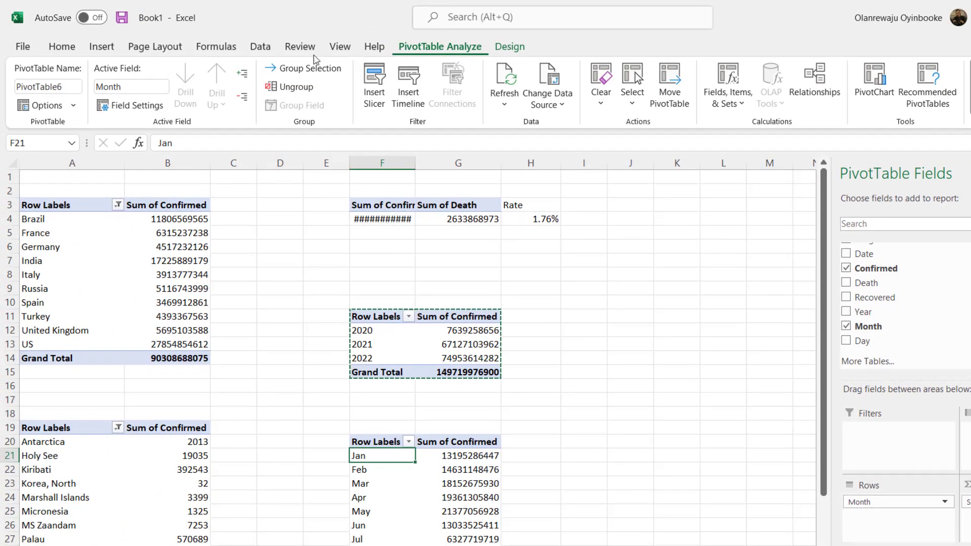
left_click(71, 84)
type("Confirmed")
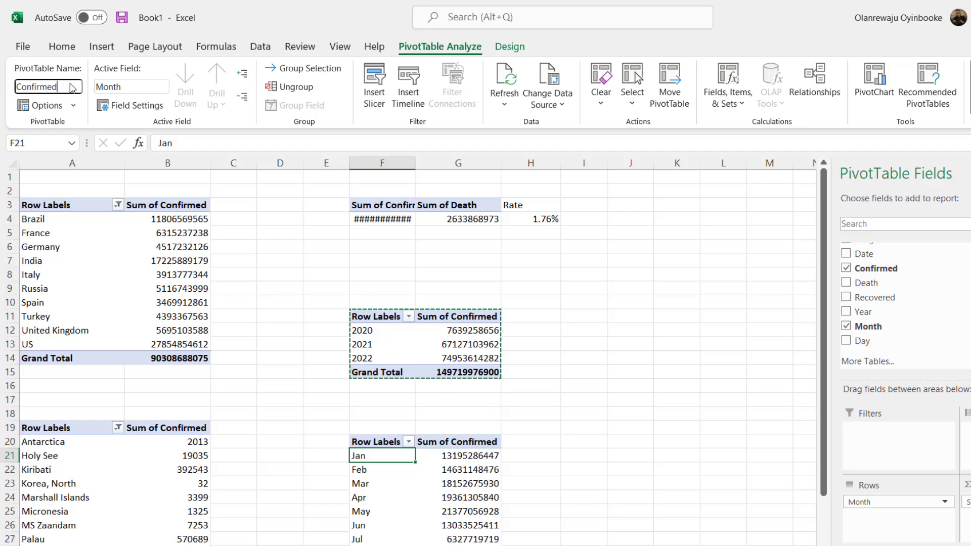
type("ByMonth")
key("Return")
left_click(400, 219)
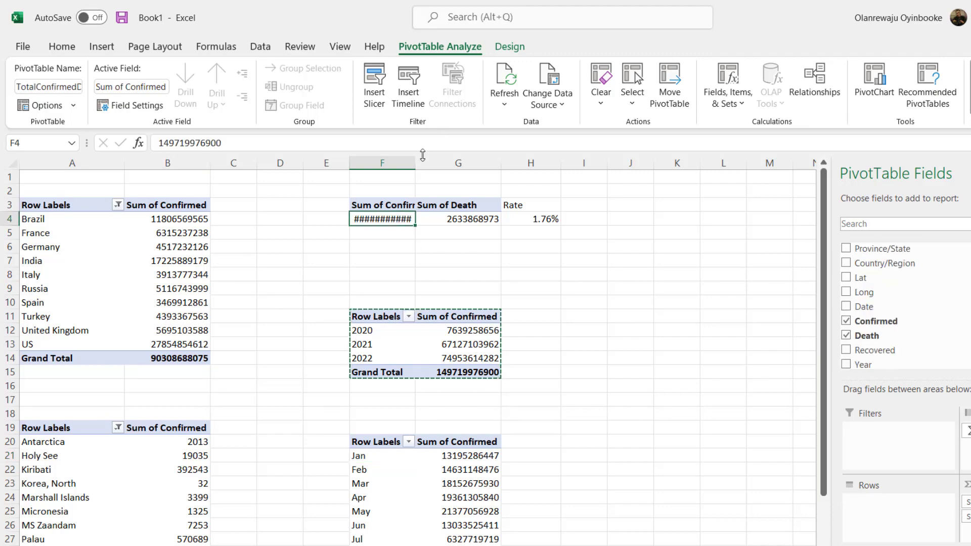
left_click_drag(416, 165, 444, 165)
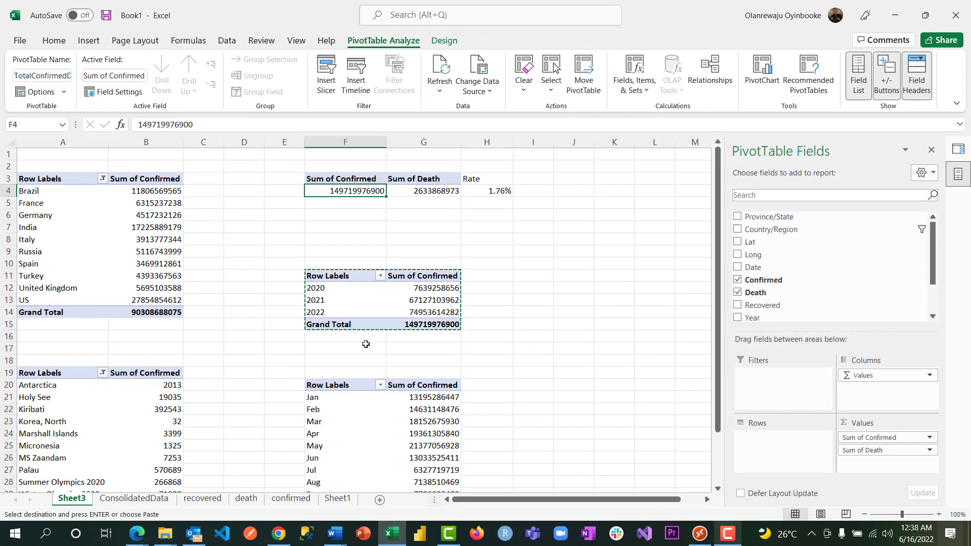
scroll(366, 344, "down", 6)
scroll(365, 344, "up", 6)
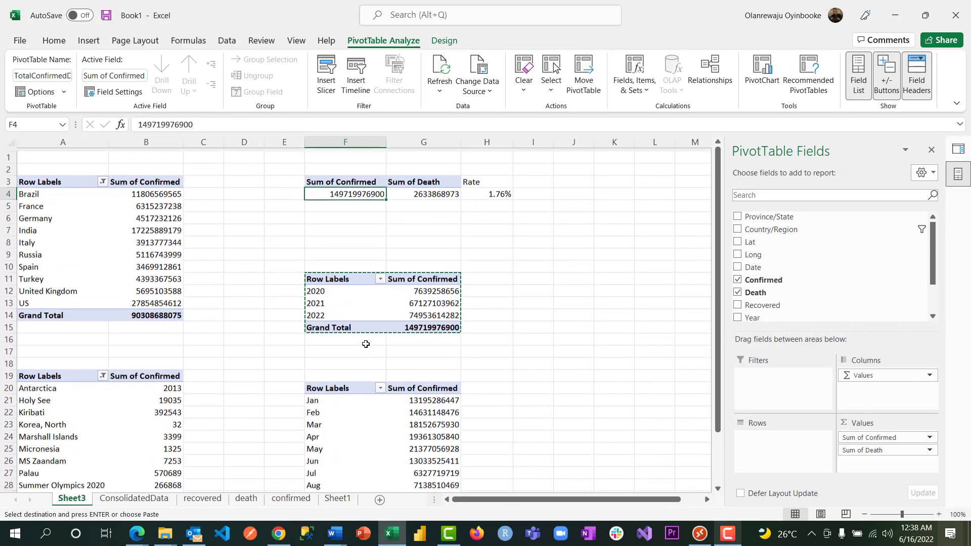
scroll(365, 344, "down", 5)
scroll(366, 344, "up", 5)
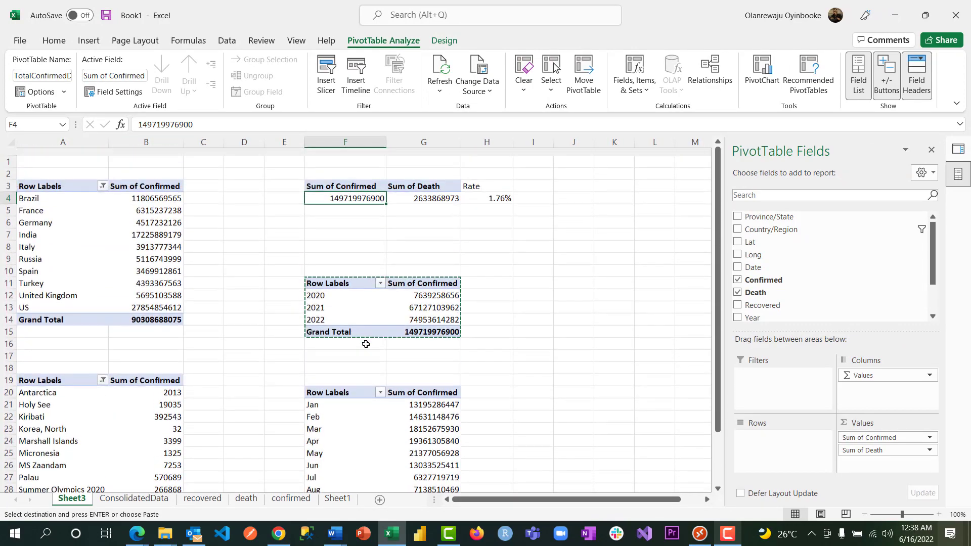
scroll(366, 344, "down", 1)
scroll(320, 353, "down", 2)
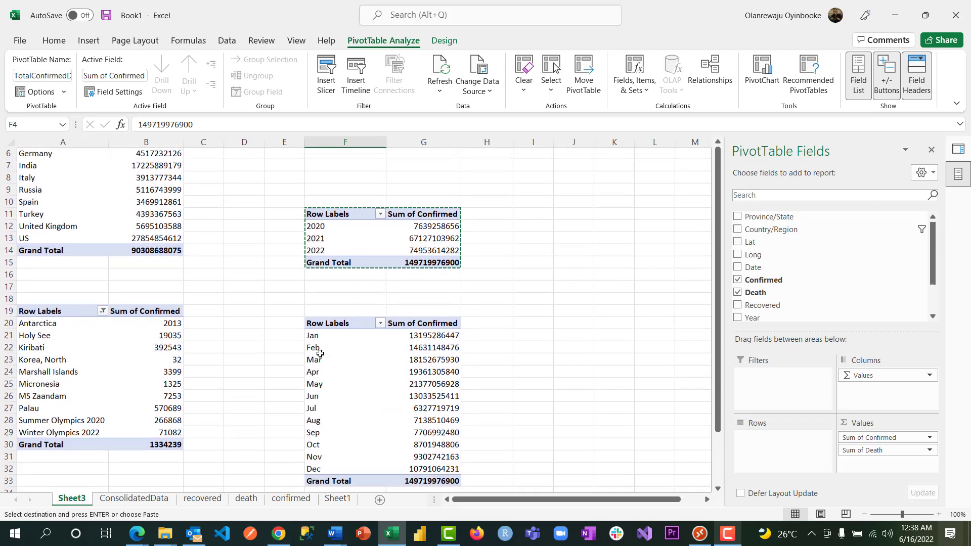
scroll(320, 354, "up", 2)
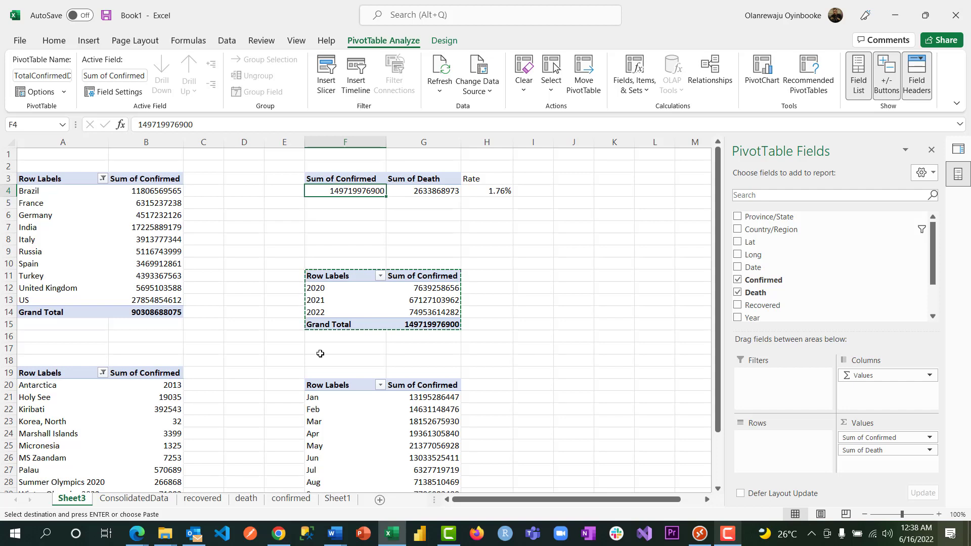
Rename Sheet3 to Analysis.
double_click(77, 499)
type("A")
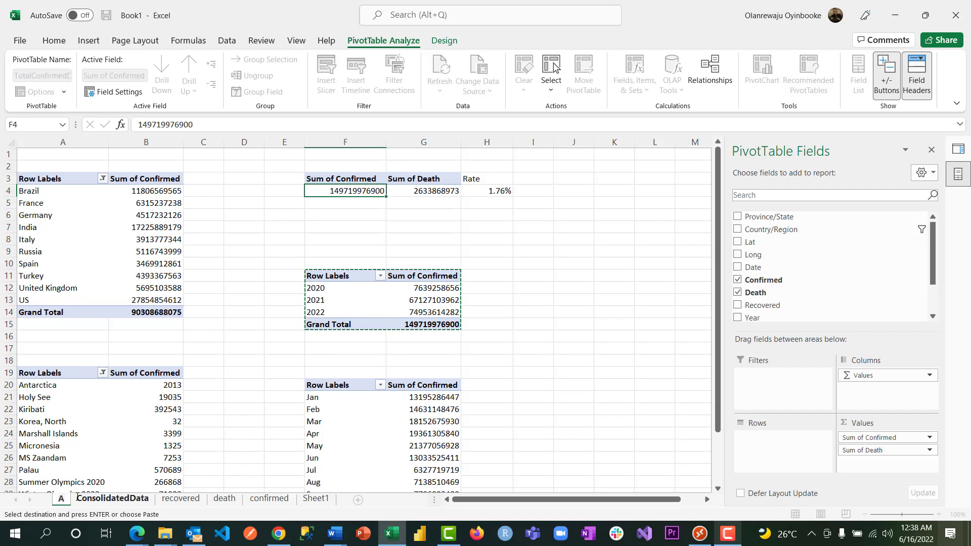
type("naly")
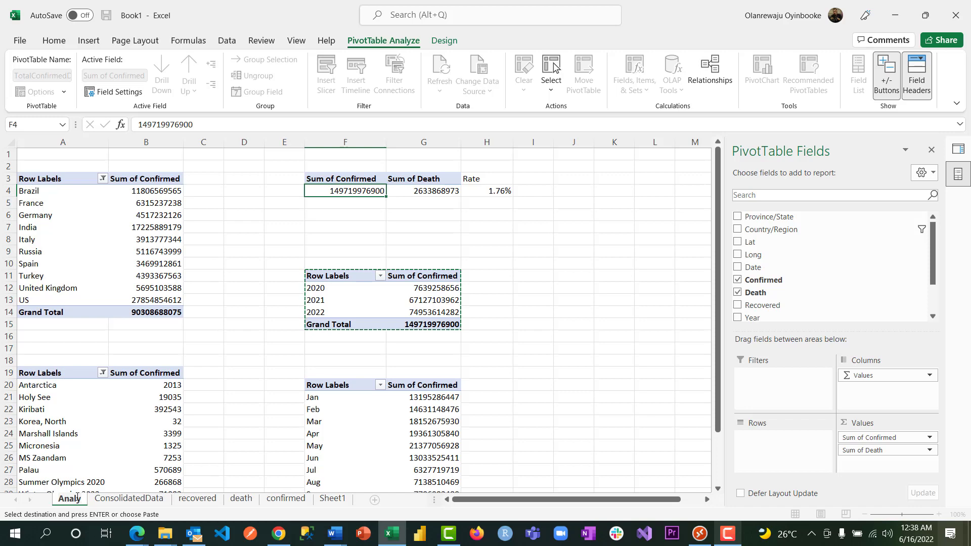
type("sis")
key("Return")
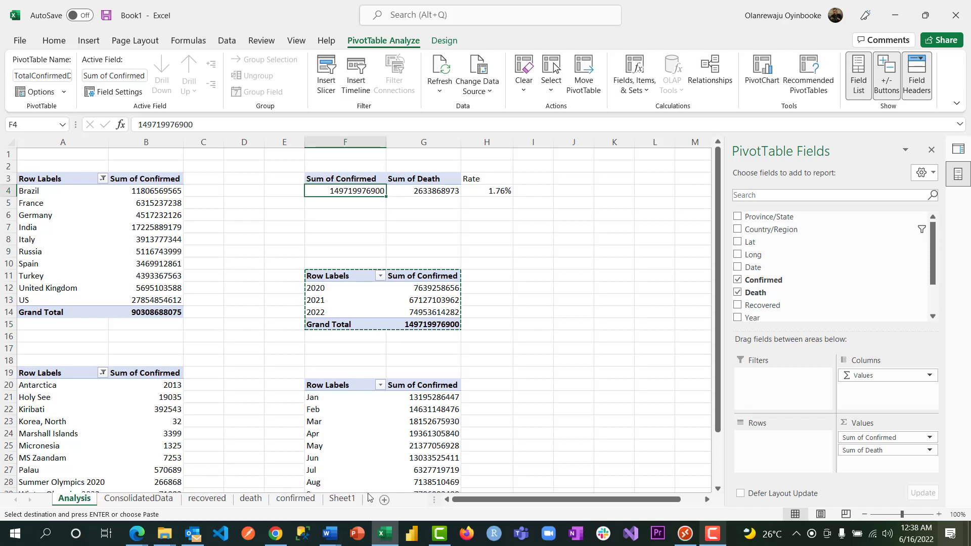
Rename Sheet1 to Dashboard and move it to the front of the workbook.
double_click(342, 499)
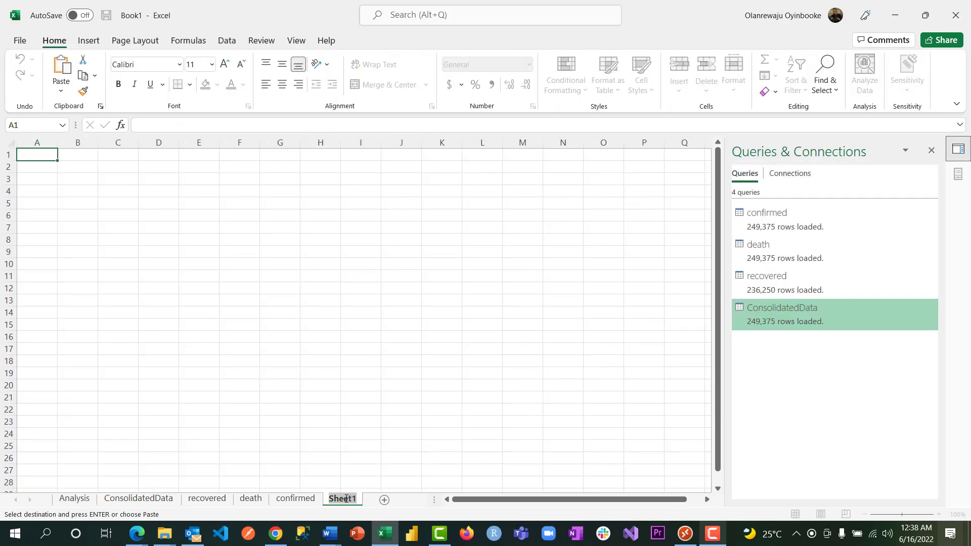
type("Dashboard")
key("Return")
left_click_drag(346, 498, 70, 503)
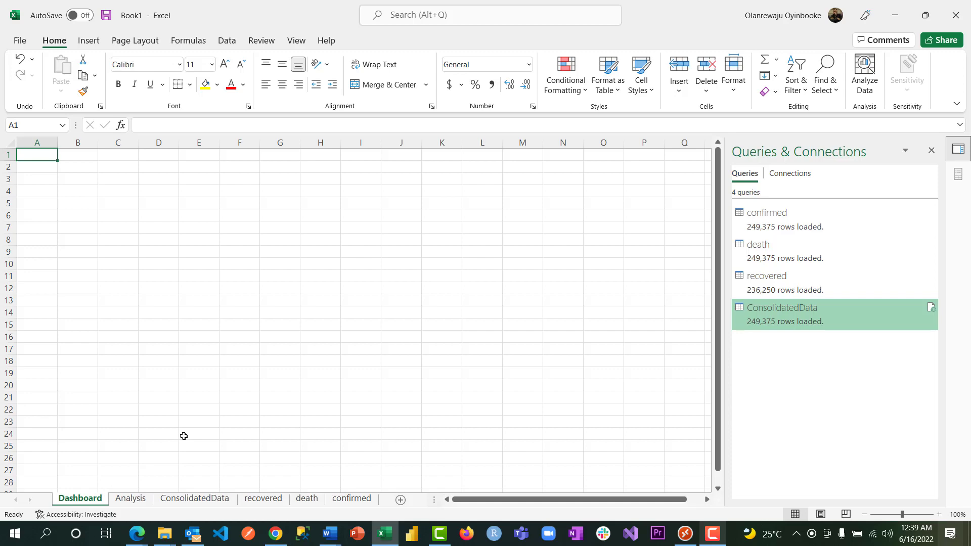
left_click(45, 189)
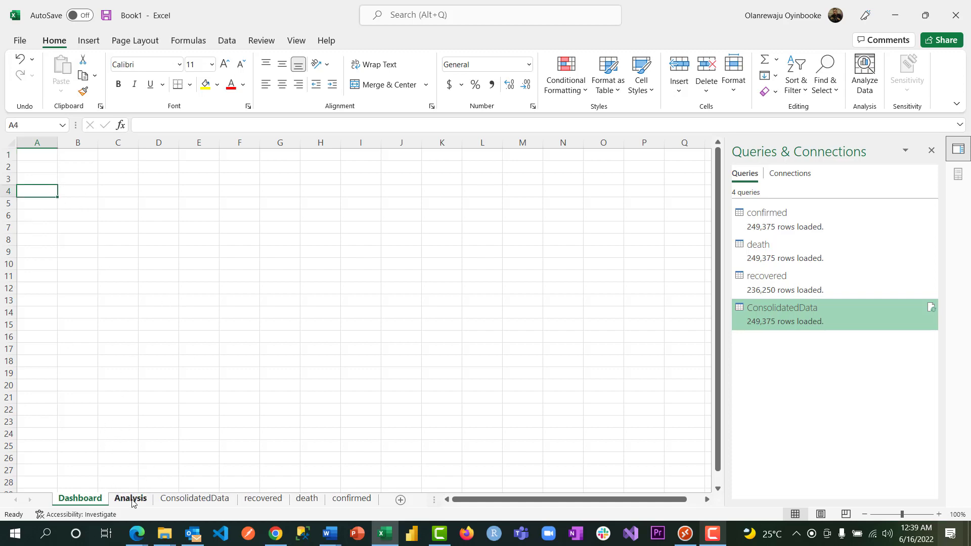